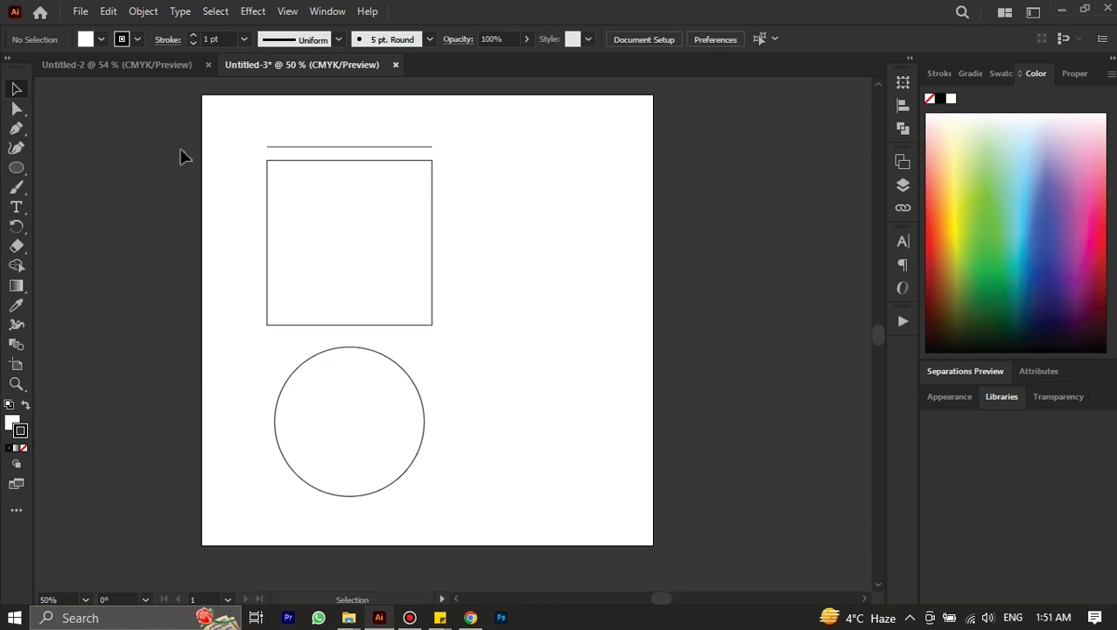
# Replace the extra line with one straight horizontal line just above the rectangle, matching its width.
pyautogui.click(20, 111)
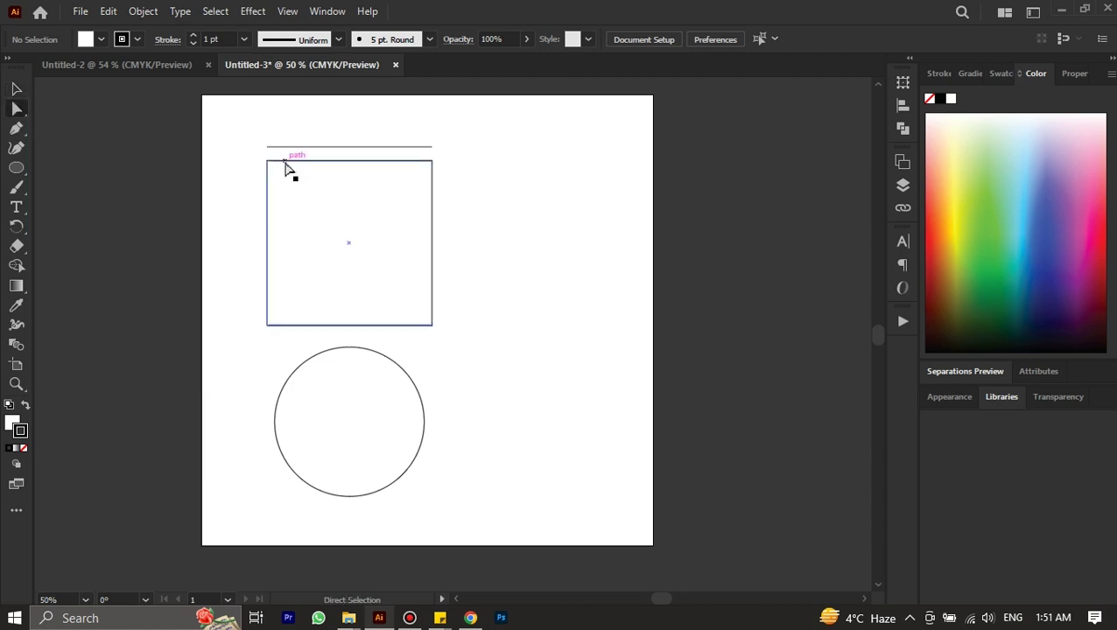
pyautogui.scroll(4, 313, 211)
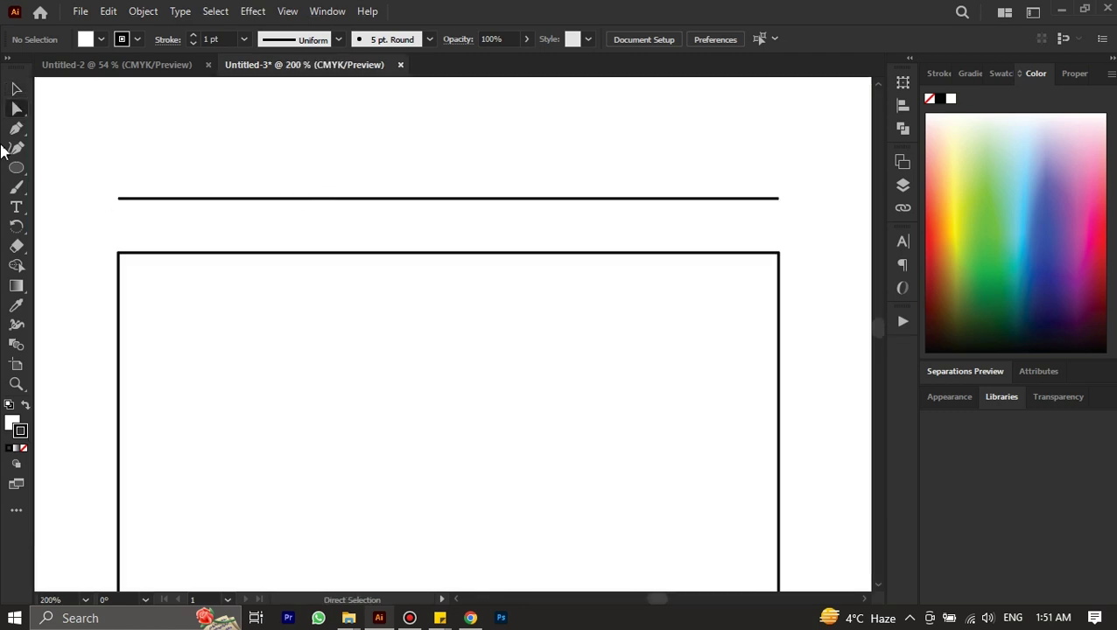
pyautogui.click(18, 171)
pyautogui.moveTo(17, 171); pyautogui.dragTo(778, 246)
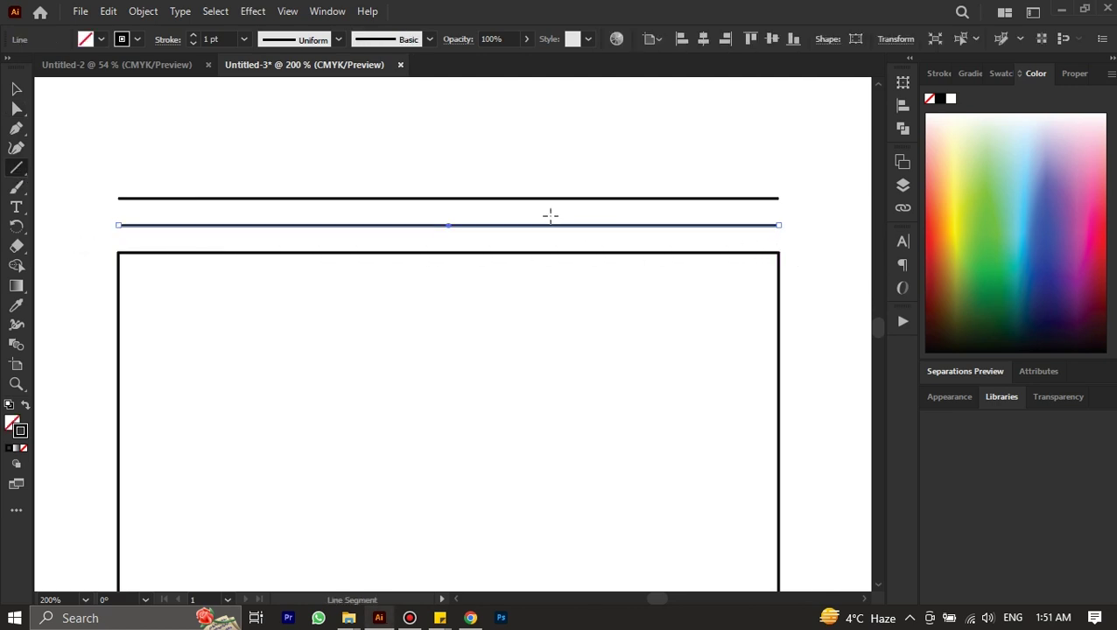
pyautogui.hotkey('ctrl', 'z')
pyautogui.moveTo(118, 227); pyautogui.dragTo(780, 236)
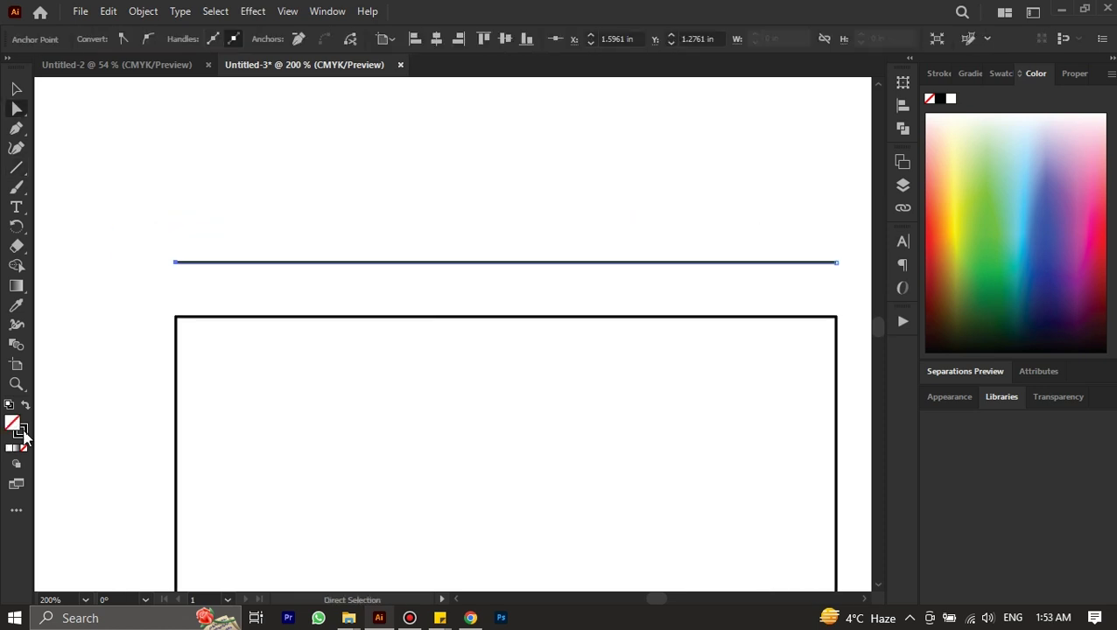
# Confirm the line's stroke colour in the Color Picker, leaving the line with no stroke applied.
pyautogui.doubleClick(22, 434)
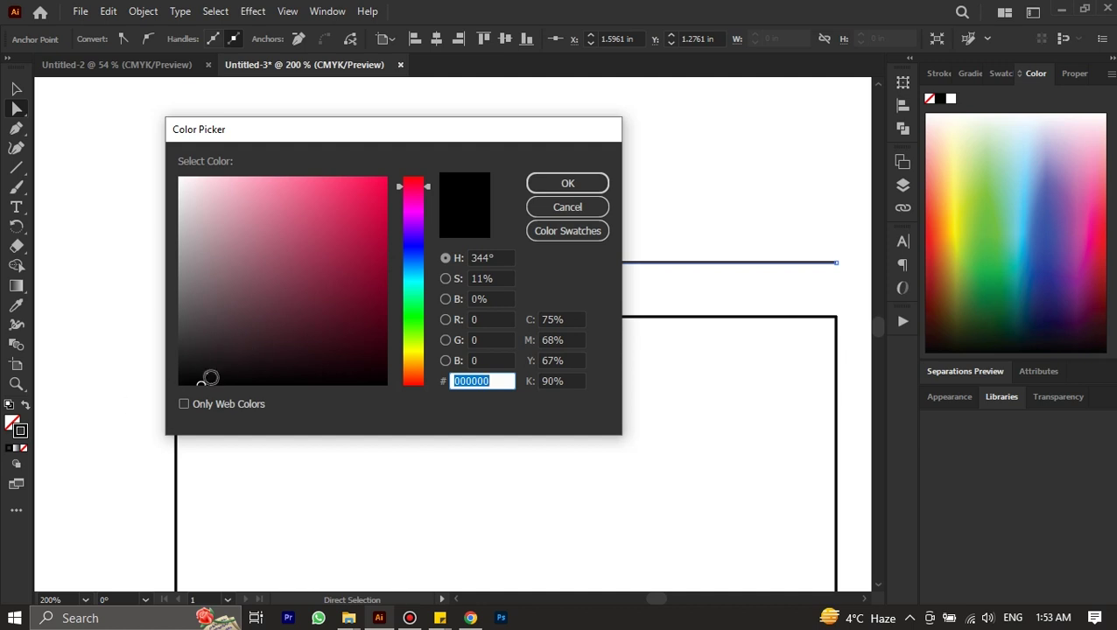
pyautogui.press('Return')
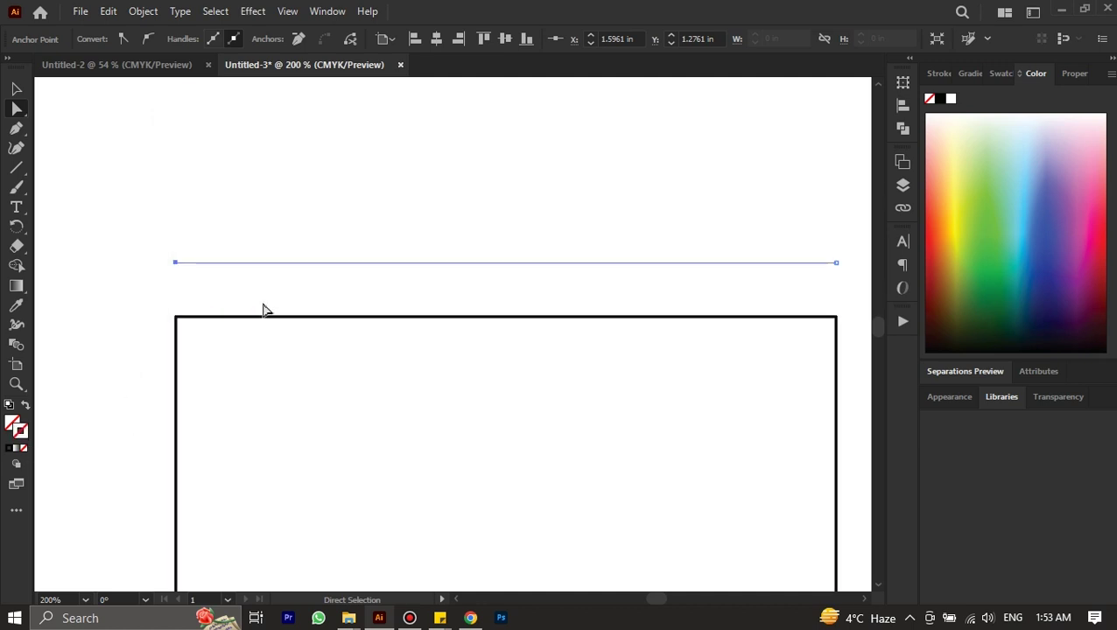
pyautogui.scroll(2, 263, 267)
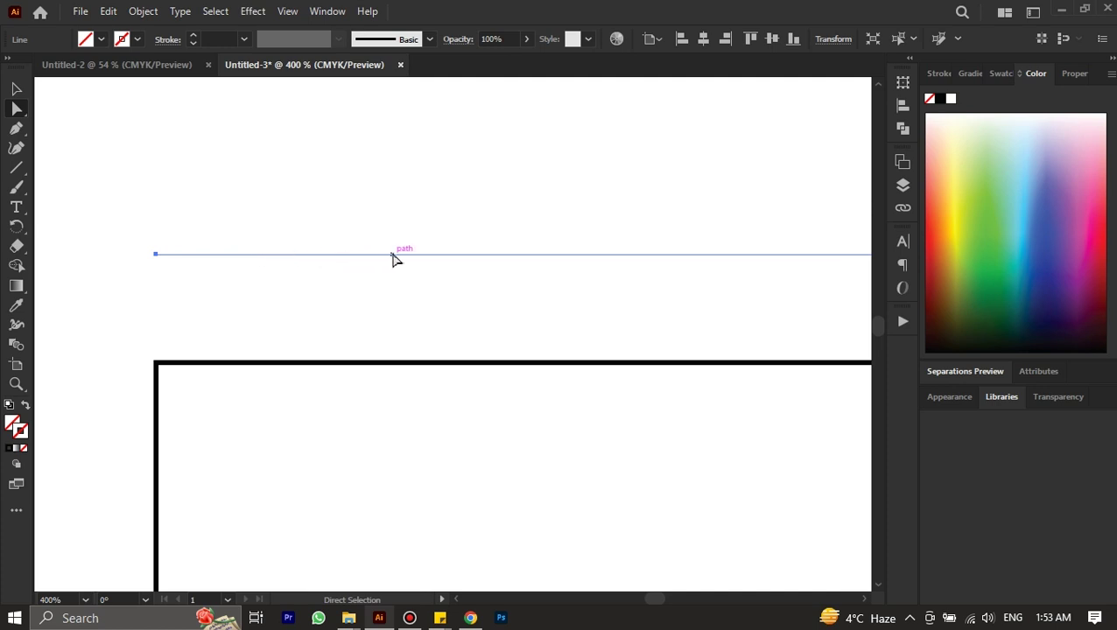
pyautogui.scroll(-2, 393, 259)
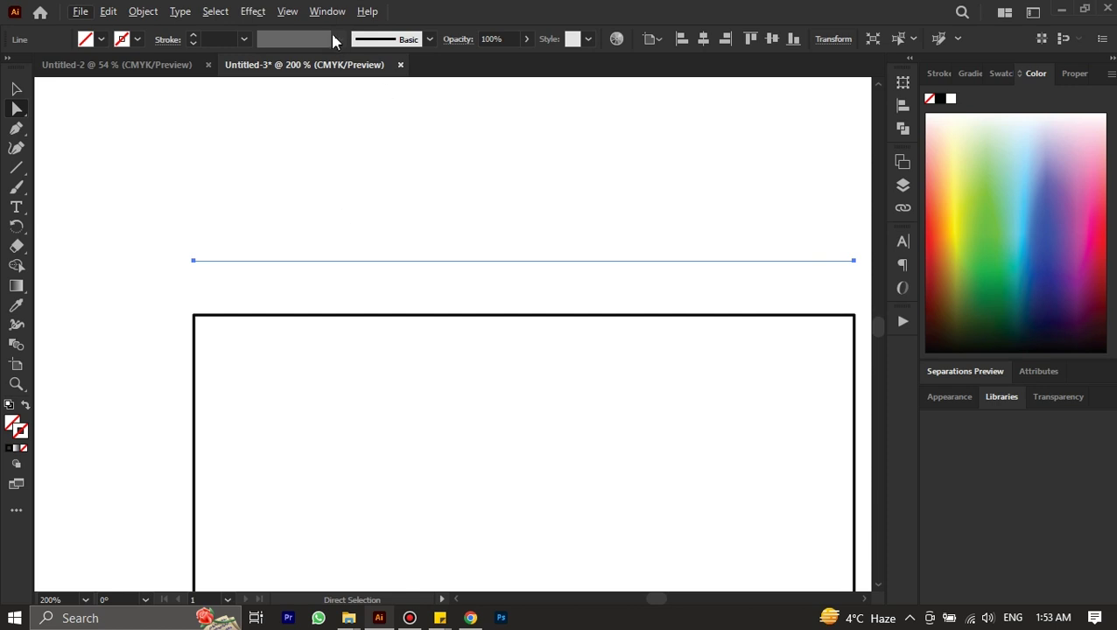
pyautogui.click(289, 12)
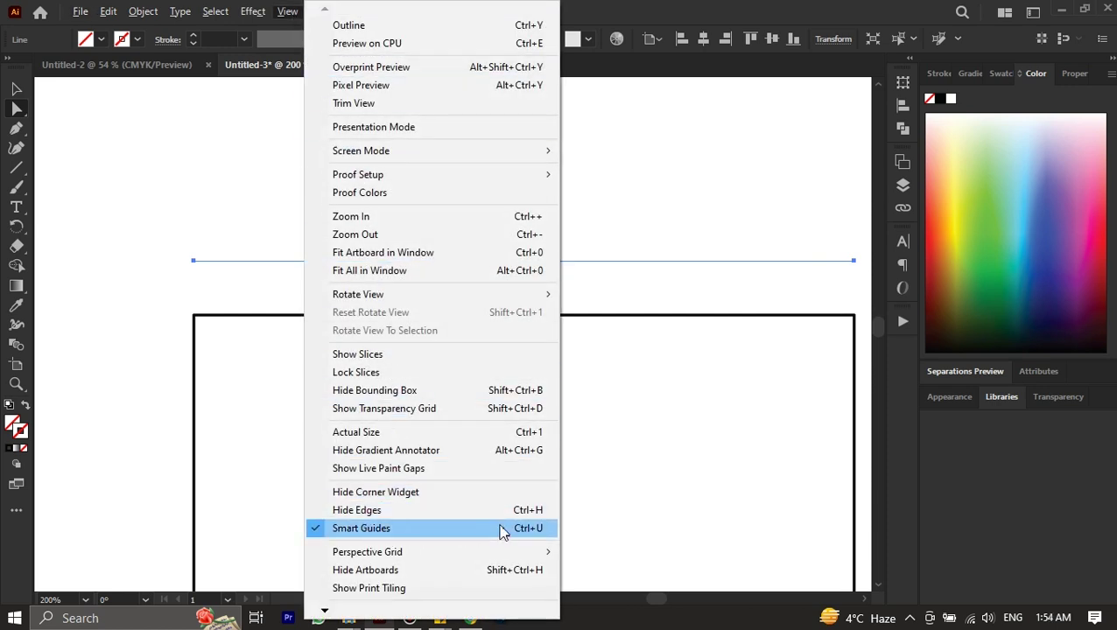
pyautogui.click(640, 197)
pyautogui.click(565, 263)
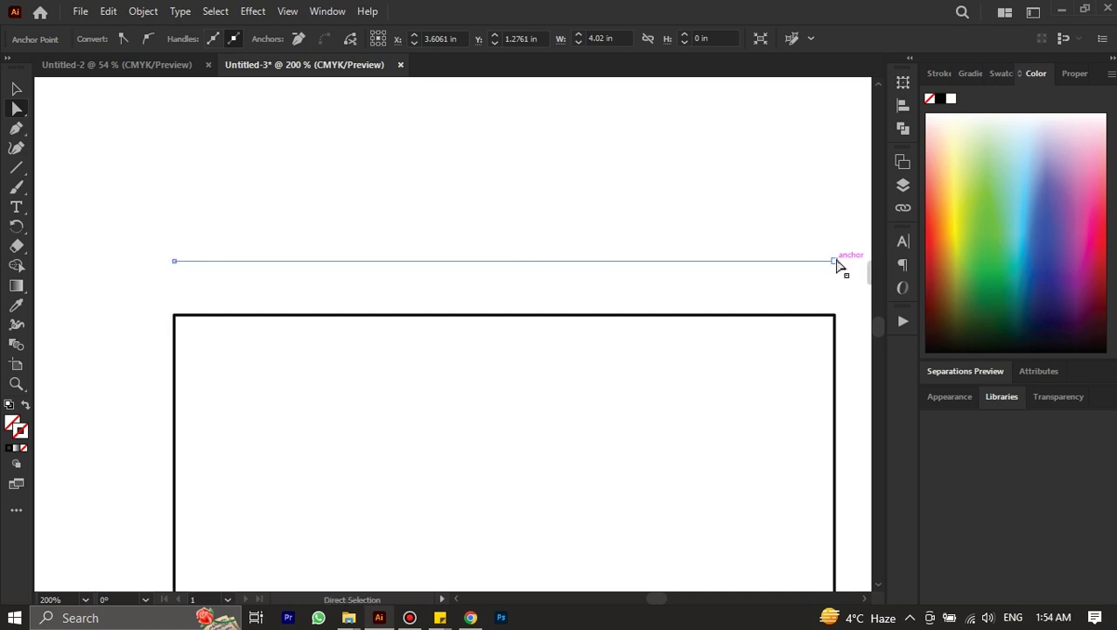
pyautogui.scroll(-1, 706, 285)
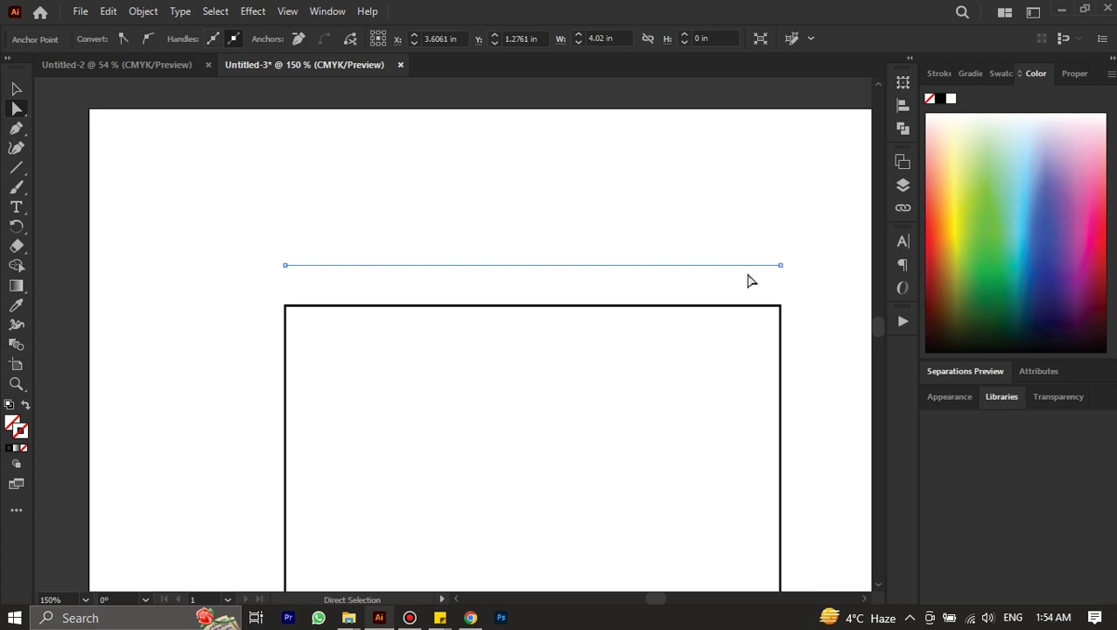
pyautogui.click(780, 265)
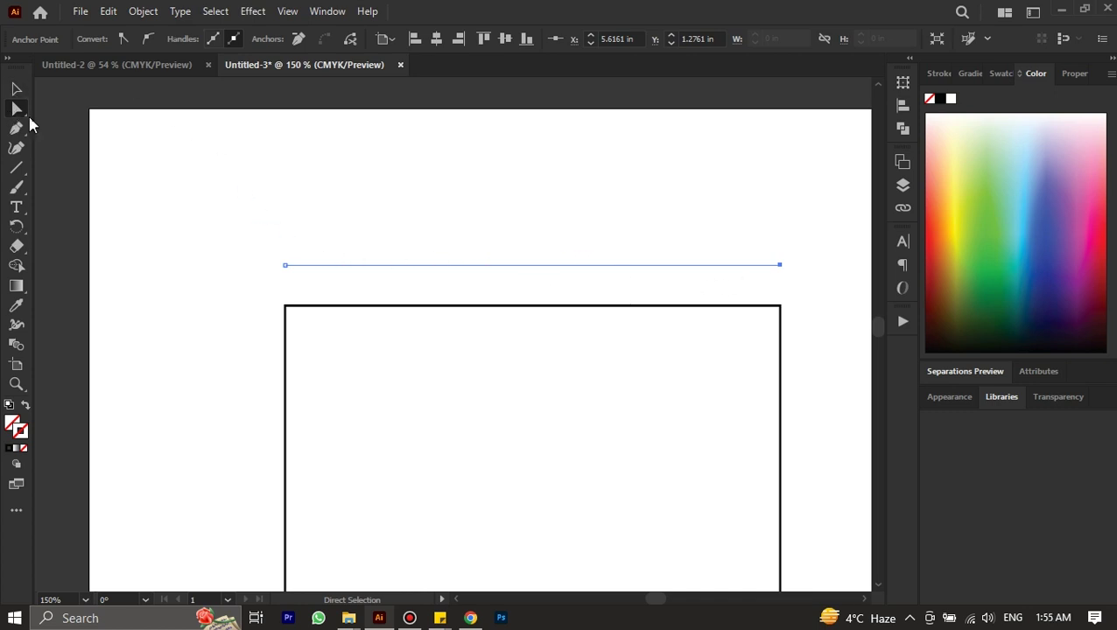
# Give the horizontal line a black stroke and move an endpoint so it slopes down to the right.
pyautogui.moveTo(219, 235); pyautogui.dragTo(271, 252)
pyautogui.hotkey('ctrl', 'z')
pyautogui.click(9, 449)
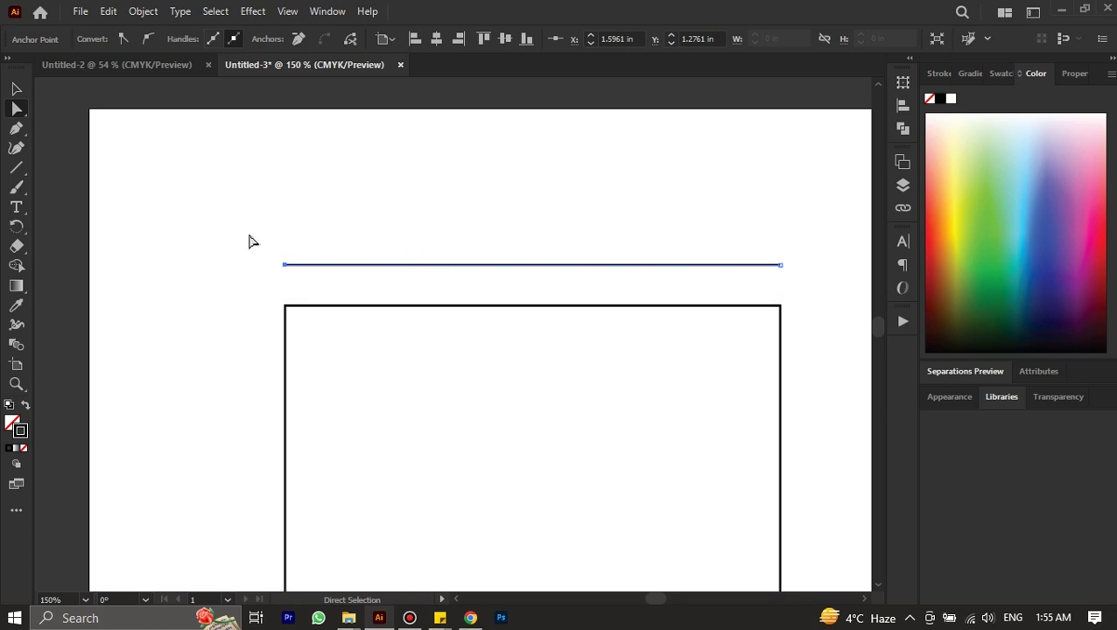
pyautogui.moveTo(250, 237); pyautogui.dragTo(274, 192)
pyautogui.moveTo(782, 269); pyautogui.dragTo(743, 239)
# Try rounding all four corners of the square, then undo the rounding.
pyautogui.scroll(-1, 657, 342)
pyautogui.scroll(-2, 635, 360)
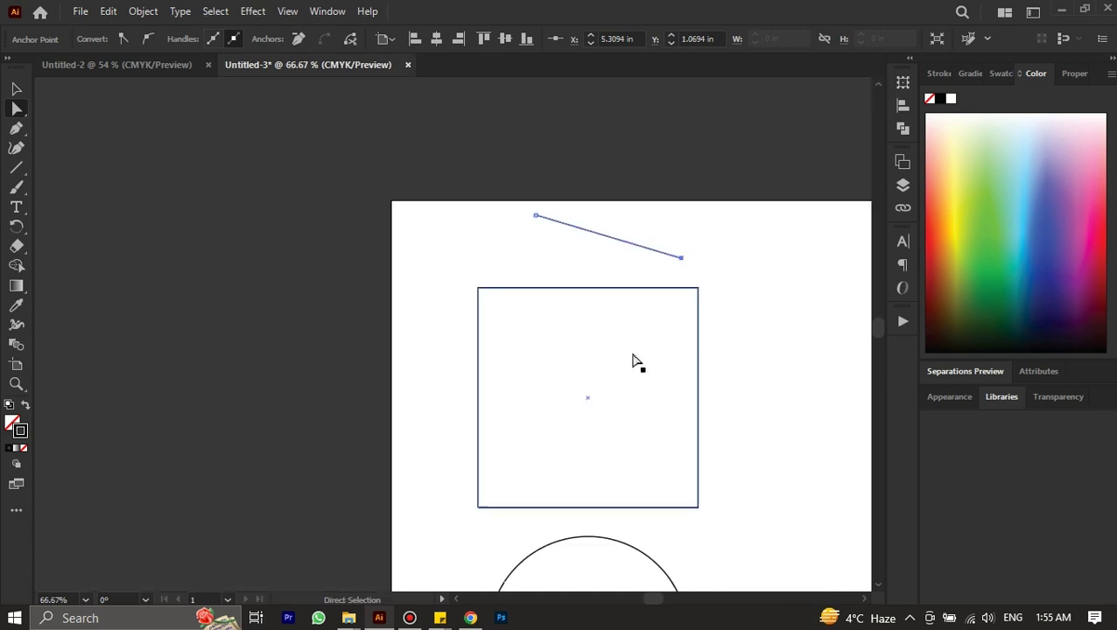
pyautogui.scroll(-1, 636, 362)
pyautogui.moveTo(753, 238); pyautogui.dragTo(405, 459)
pyautogui.click(404, 458)
pyautogui.moveTo(741, 252); pyautogui.dragTo(429, 468)
pyautogui.scroll(3, 740, 471)
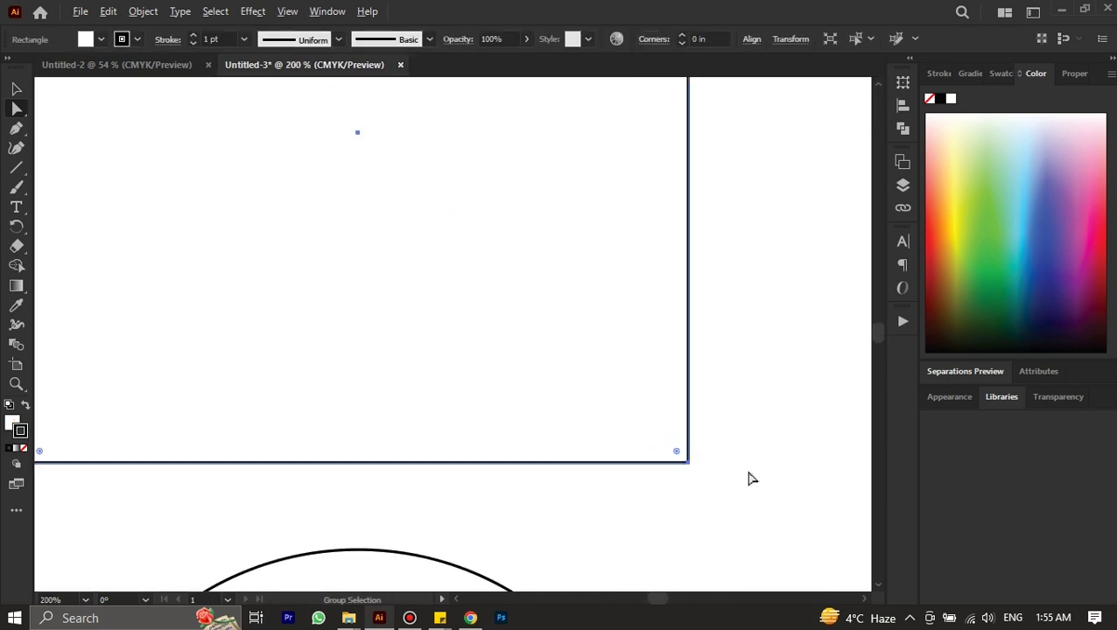
pyautogui.click(689, 466)
pyautogui.scroll(-2, 489, 397)
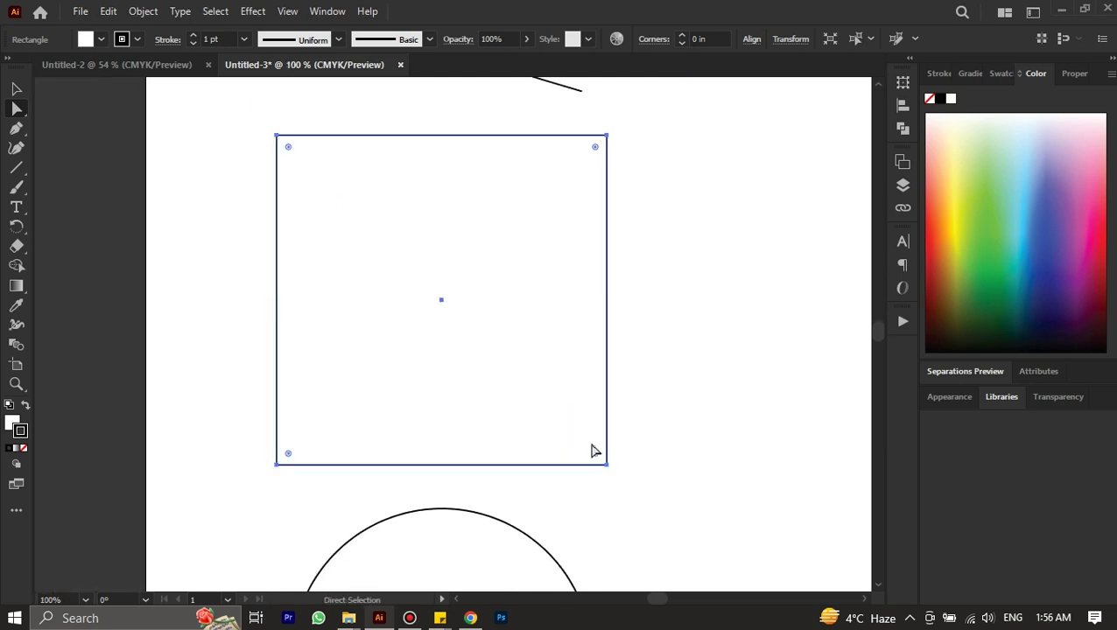
pyautogui.moveTo(596, 456); pyautogui.dragTo(598, 430)
pyautogui.click(636, 124)
pyautogui.hotkey('ctrl', 'z')
# Try rounding one corner and dragging the top corners to slant the square, undoing each change.
pyautogui.click(613, 145)
pyautogui.moveTo(606, 154); pyautogui.dragTo(578, 186)
pyautogui.hotkey('ctrl', 'z')
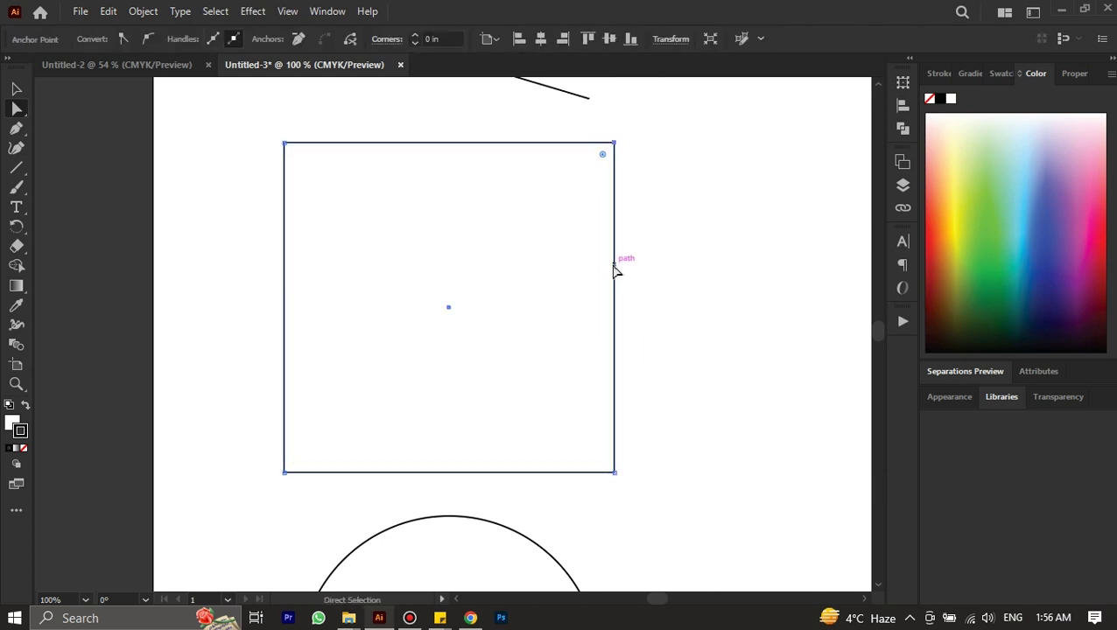
pyautogui.moveTo(285, 143); pyautogui.dragTo(238, 113)
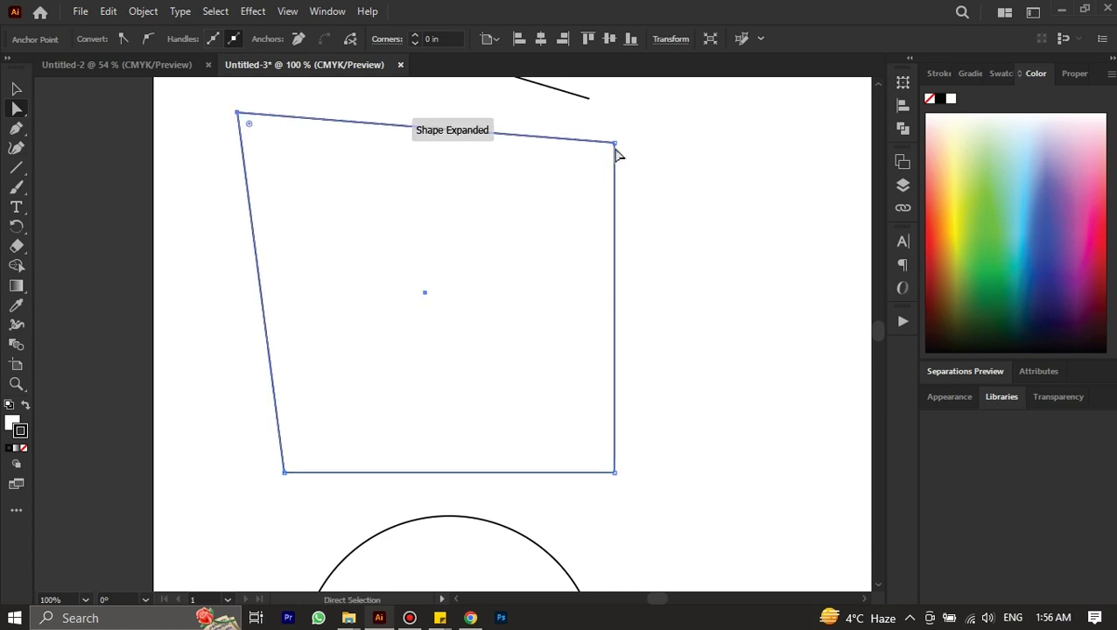
pyautogui.moveTo(613, 144); pyautogui.dragTo(473, 292)
pyautogui.moveTo(286, 480); pyautogui.dragTo(284, 478)
pyautogui.hotkey('ctrl', 'z')
pyautogui.hotkey('ctrl', 'z')
pyautogui.hotkey('ctrl', 'z')
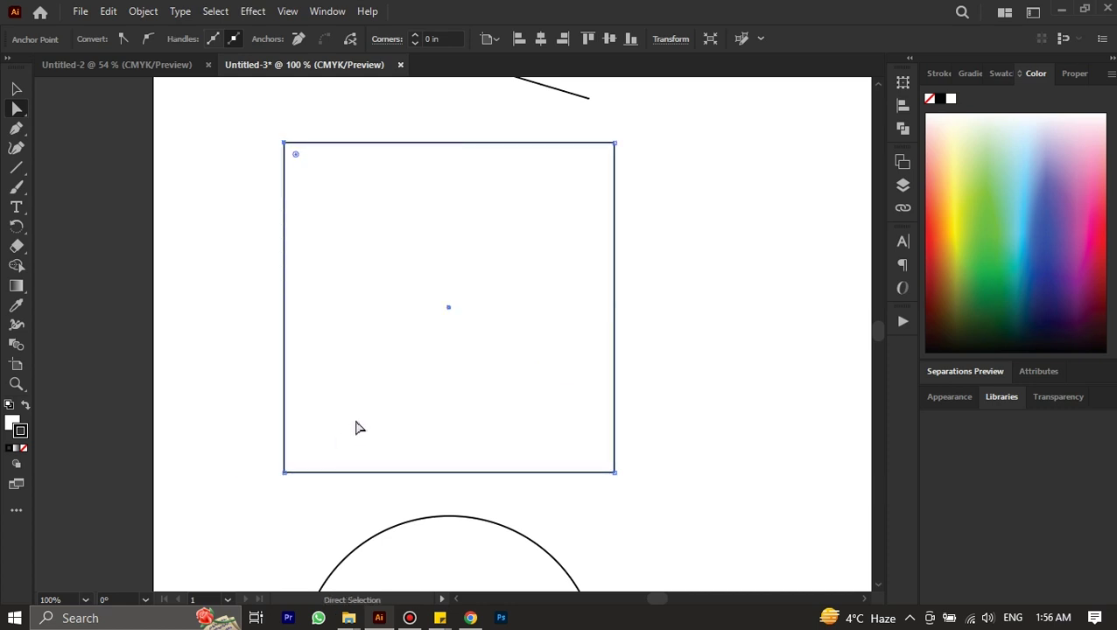
pyautogui.click(692, 357)
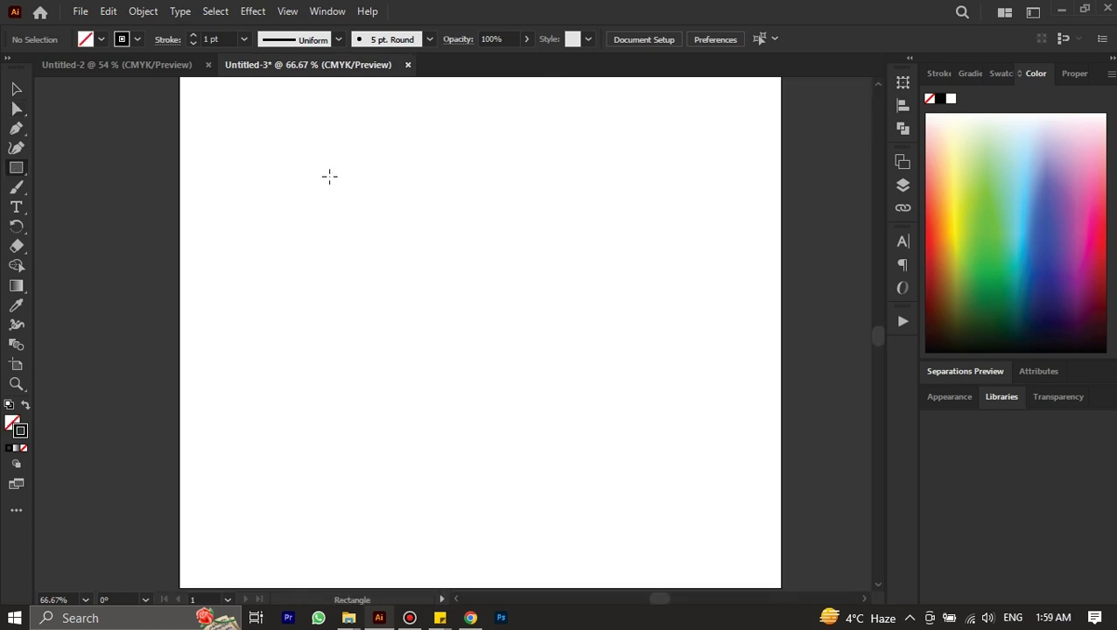
# Draw a square and place copies of it directly to its right and directly above it.
pyautogui.moveTo(329, 177); pyautogui.dragTo(206, 296)
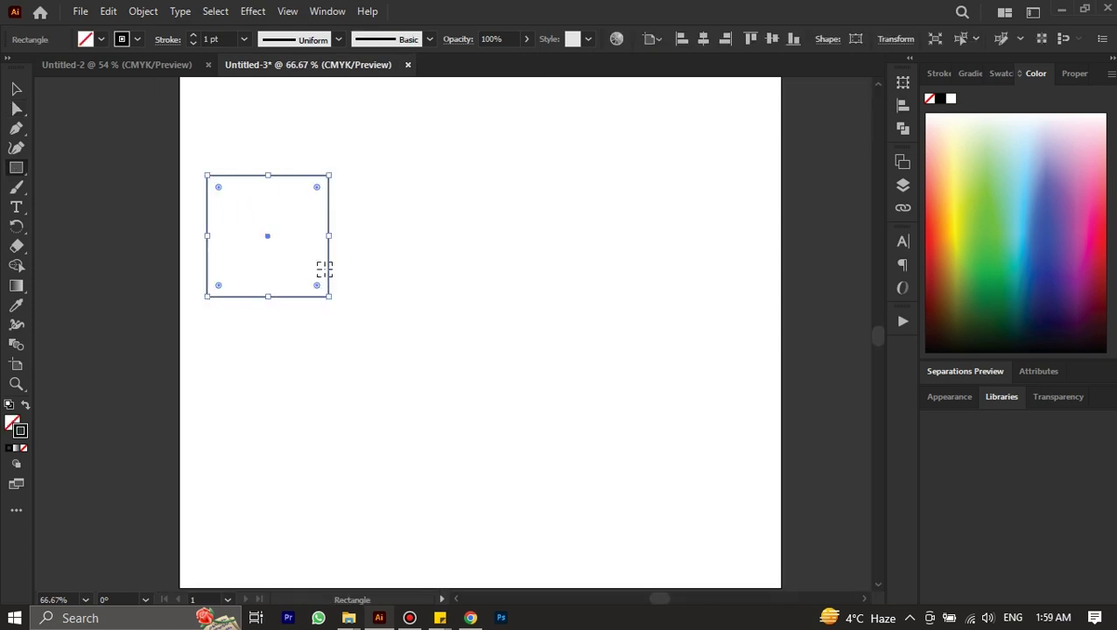
pyautogui.press('a')
pyautogui.press('v')
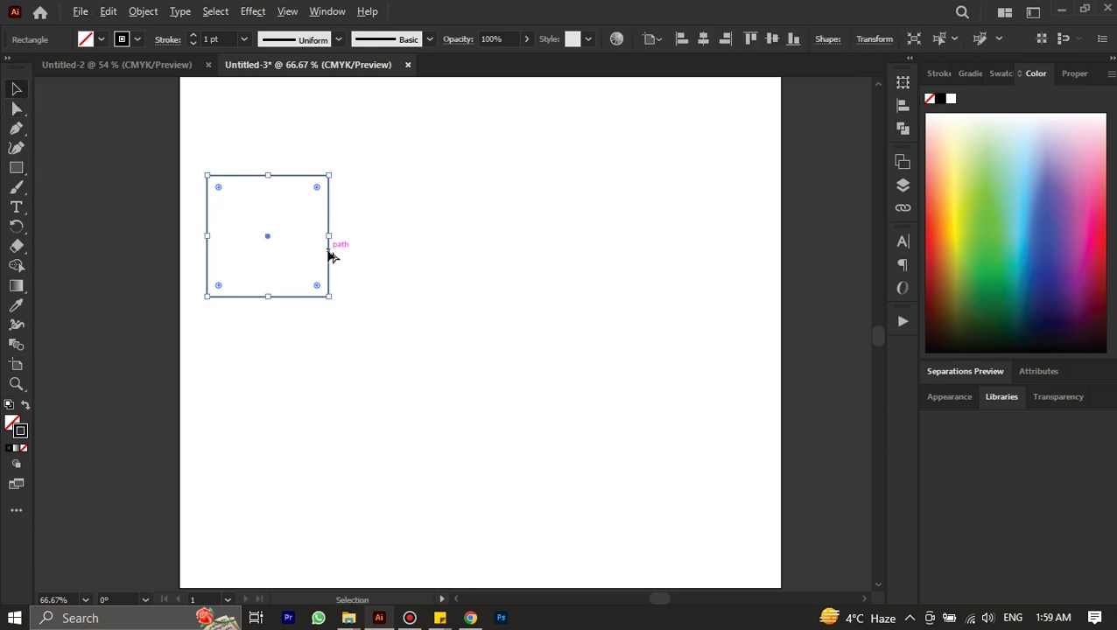
pyautogui.moveTo(331, 255); pyautogui.dragTo(454, 275)
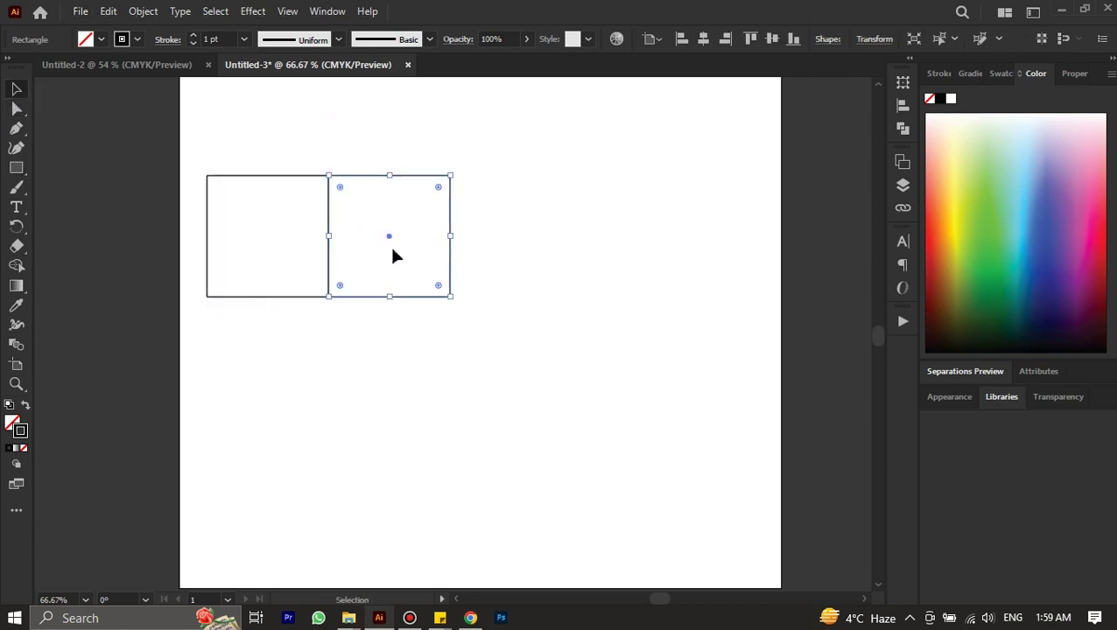
pyautogui.click(313, 299)
pyautogui.moveTo(309, 301); pyautogui.dragTo(319, 182)
# Shear the top square and slant the right square into the cube's top and side faces.
pyautogui.scroll(2, 318, 182)
pyautogui.click(16, 109)
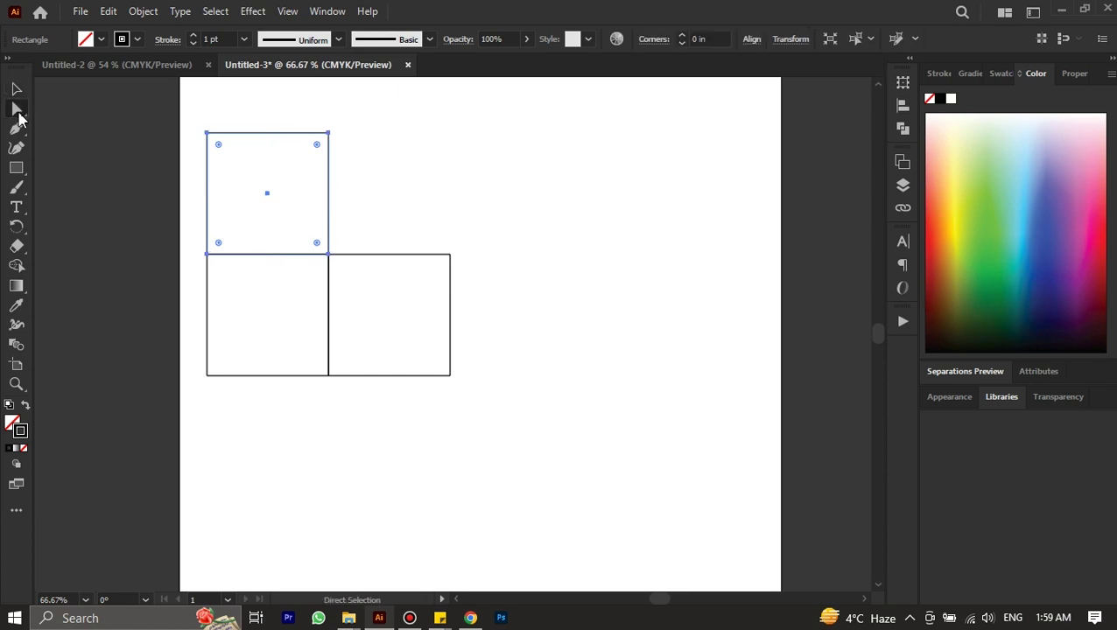
pyautogui.moveTo(199, 107); pyautogui.dragTo(349, 150)
pyautogui.scroll(1, 308, 137)
pyautogui.scroll(1, 321, 160)
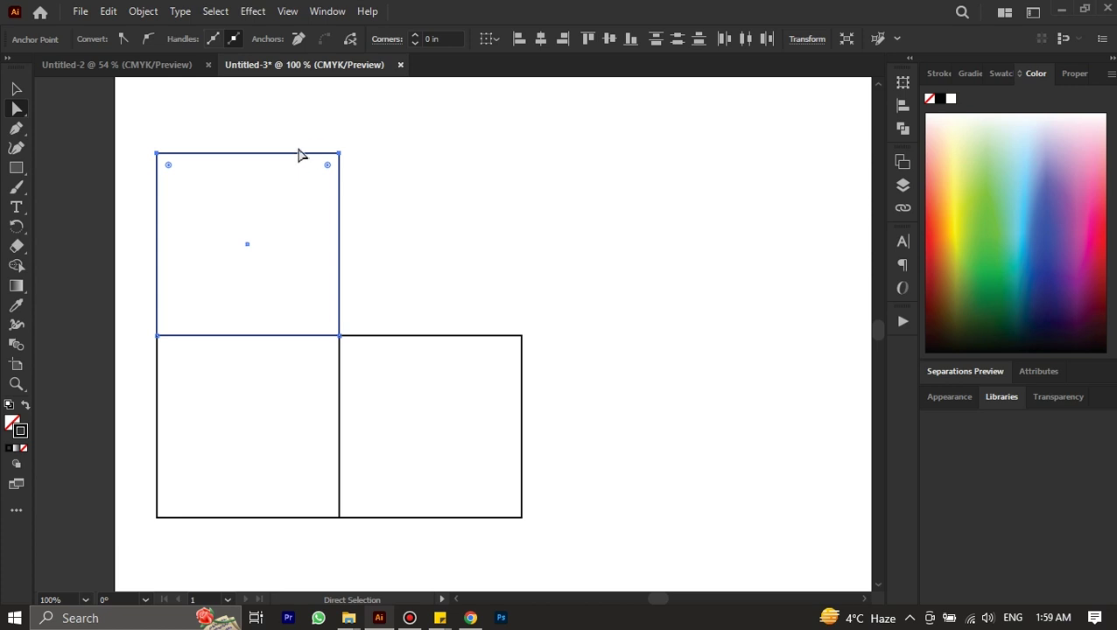
pyautogui.moveTo(297, 155); pyautogui.dragTo(347, 307)
pyautogui.click(523, 408)
pyautogui.moveTo(576, 263); pyautogui.dragTo(515, 523)
pyautogui.moveTo(522, 444); pyautogui.dragTo(390, 399)
pyautogui.hscroll(-3, 496, 379)
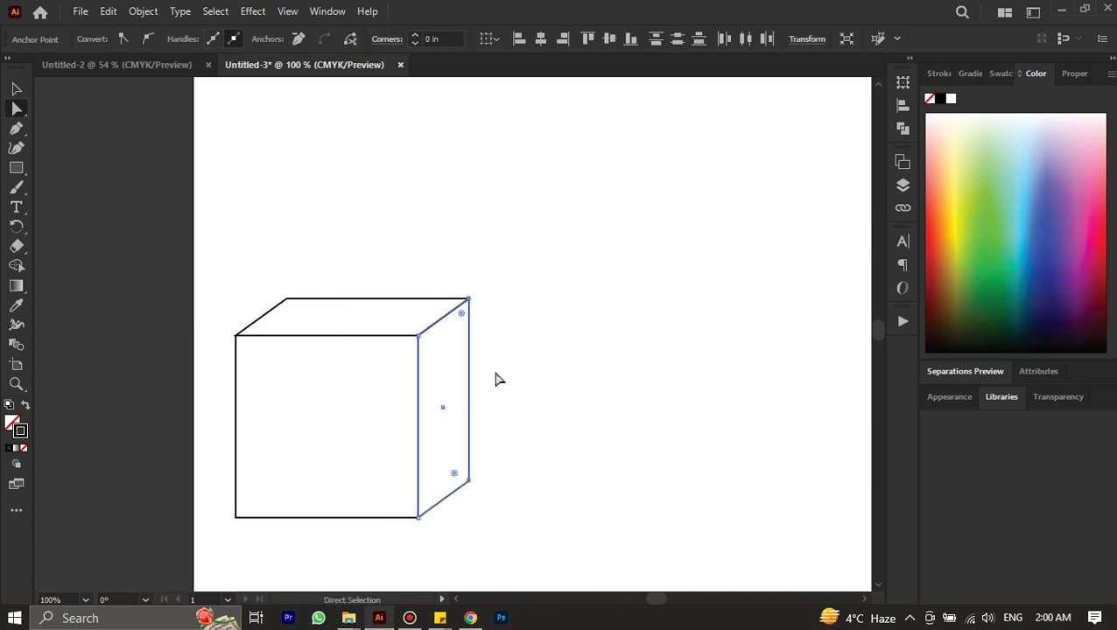
pyautogui.scroll(-2, 282, 324)
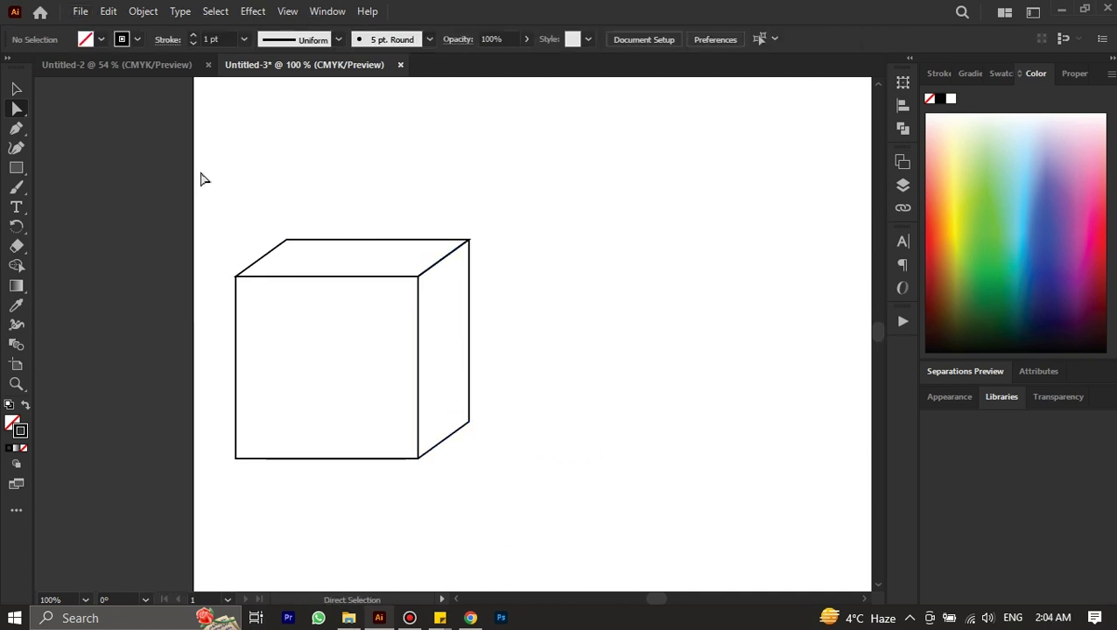
# Drag the cube's left-edge anchors up and right so the faces line up.
pyautogui.moveTo(198, 168); pyautogui.dragTo(288, 488)
pyautogui.moveTo(240, 399); pyautogui.dragTo(248, 368)
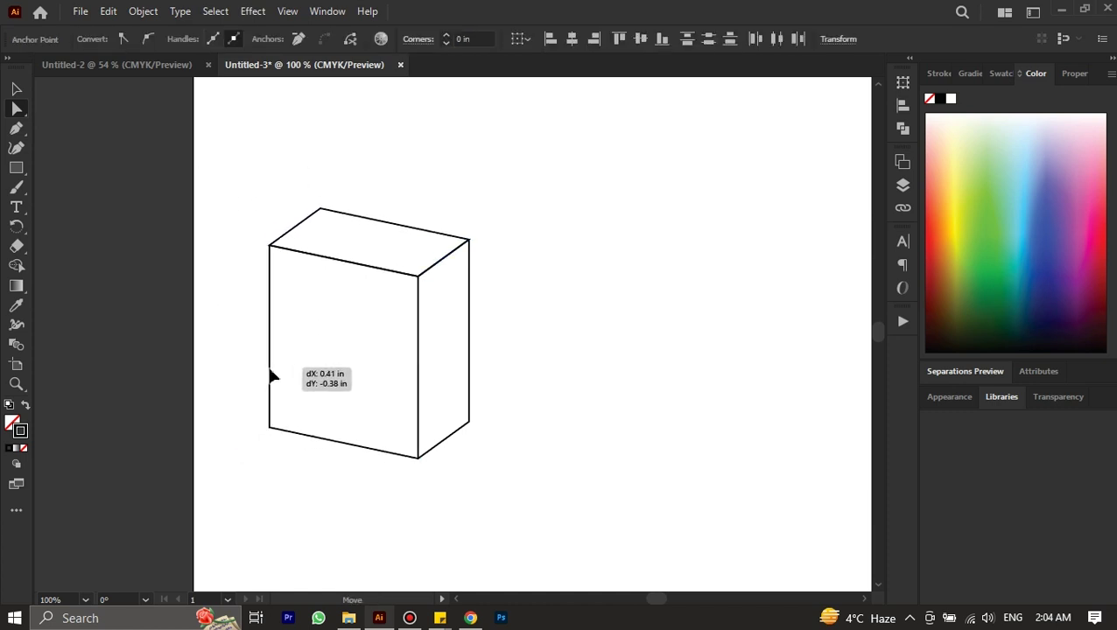
pyautogui.moveTo(271, 378); pyautogui.dragTo(277, 377)
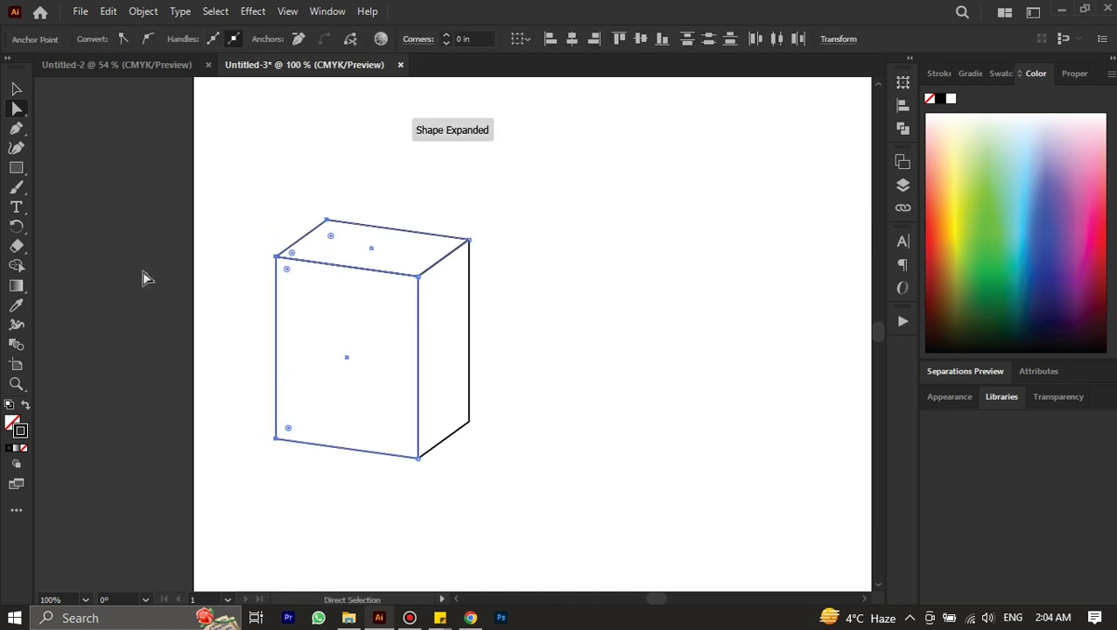
# Try pulling the cube's faces apart, undo that, and select the whole cube.
pyautogui.click(16, 90)
pyautogui.moveTo(423, 317); pyautogui.dragTo(505, 338)
pyautogui.moveTo(389, 266); pyautogui.dragTo(385, 241)
pyautogui.hotkey('ctrl', 'z')
pyautogui.hotkey('ctrl', 'z')
pyautogui.hotkey('ctrl', 'z')
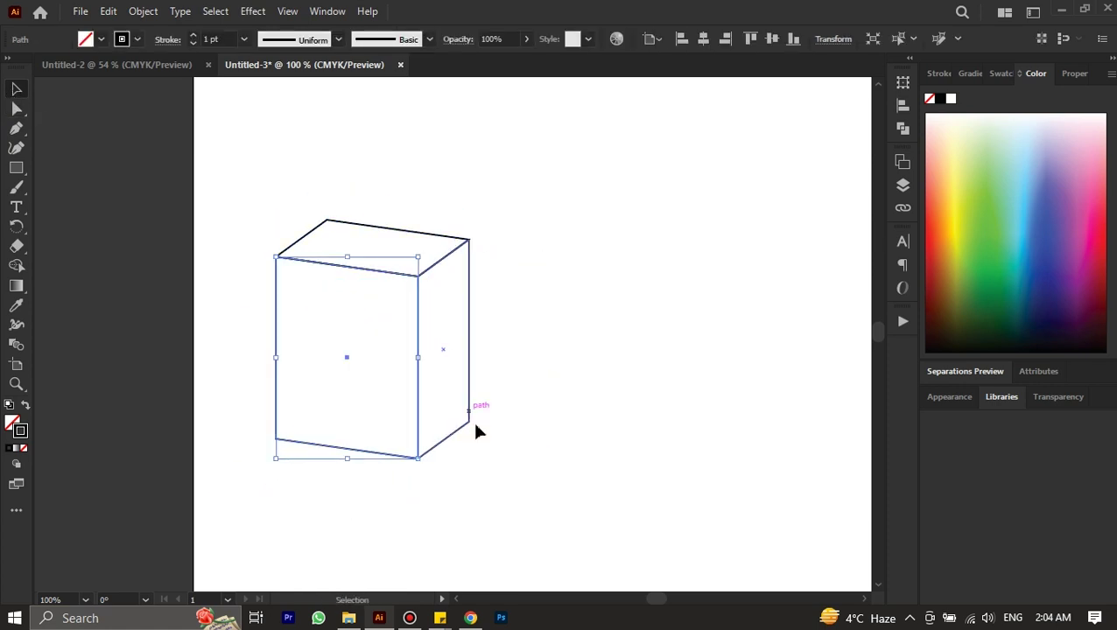
pyautogui.click(485, 487)
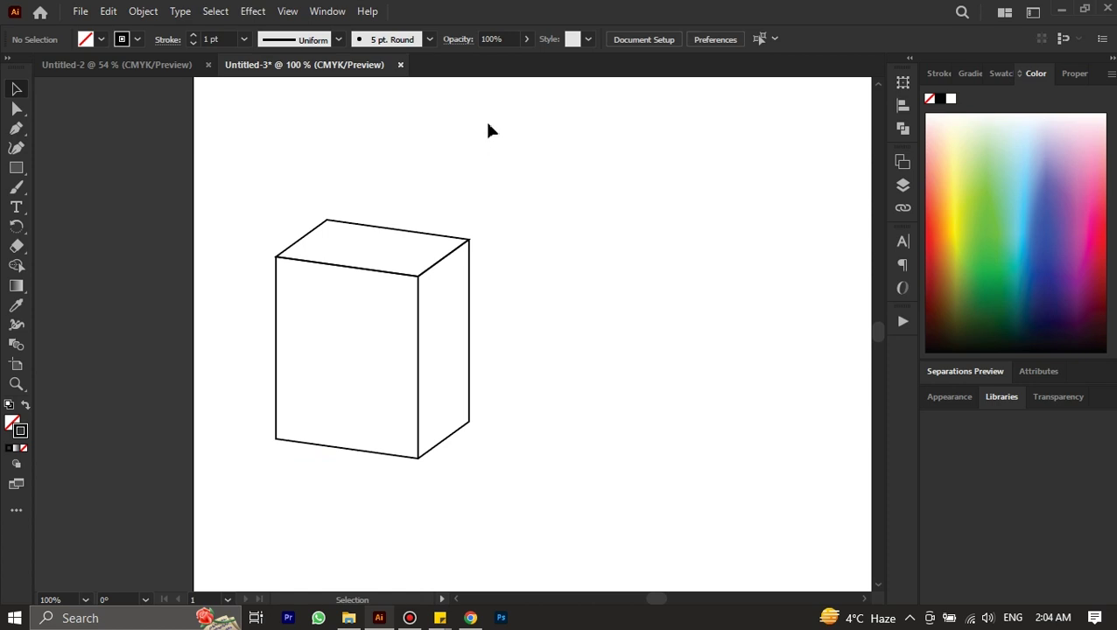
pyautogui.moveTo(456, 154); pyautogui.dragTo(211, 522)
# Place a copy of the cube to the right and squash it into a thin lid slab.
pyautogui.press('a')
pyautogui.moveTo(422, 309); pyautogui.dragTo(681, 320)
pyautogui.click(744, 442)
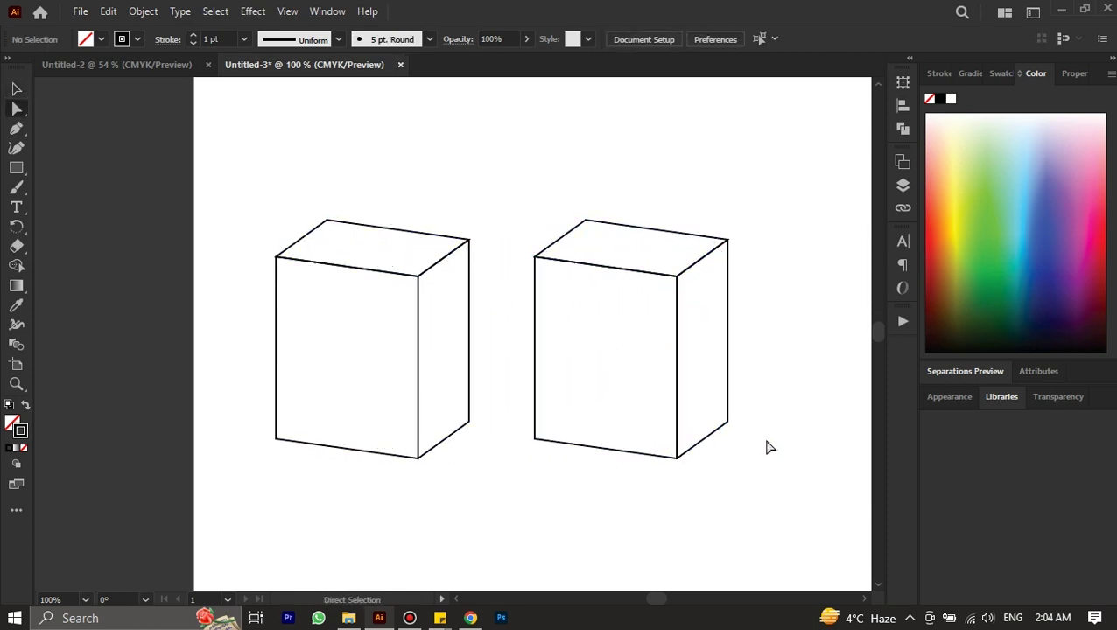
pyautogui.moveTo(591, 423); pyautogui.dragTo(741, 513)
pyautogui.moveTo(510, 482); pyautogui.dragTo(390, 273)
# Give the lid slab and cube body a white fill.
pyautogui.click(677, 343)
pyautogui.press('v')
pyautogui.click(631, 289)
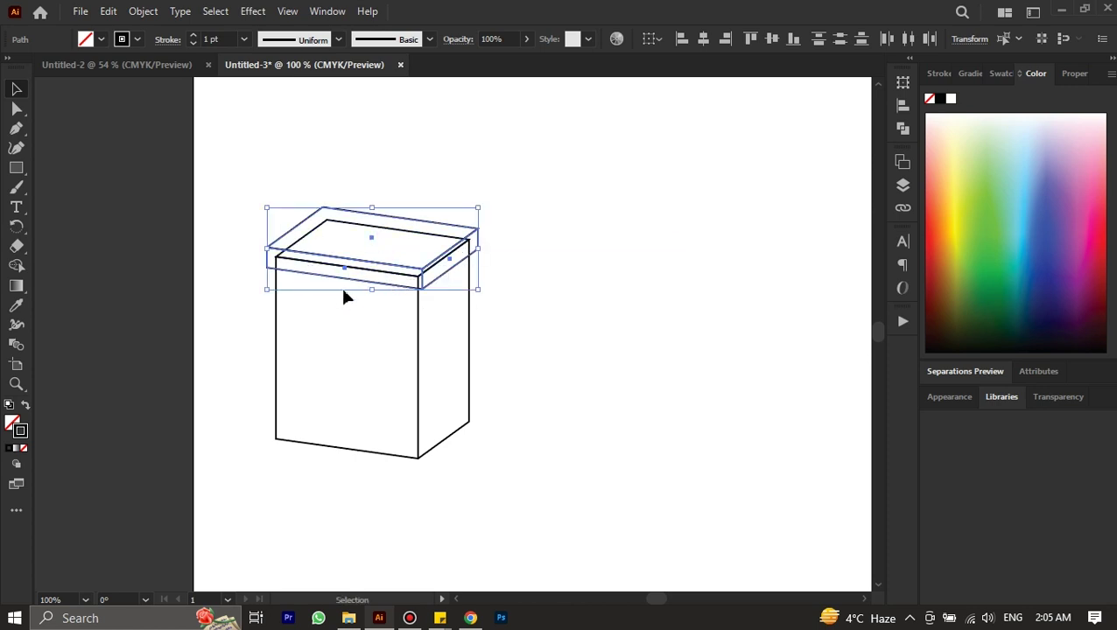
pyautogui.moveTo(348, 499); pyautogui.dragTo(137, 254)
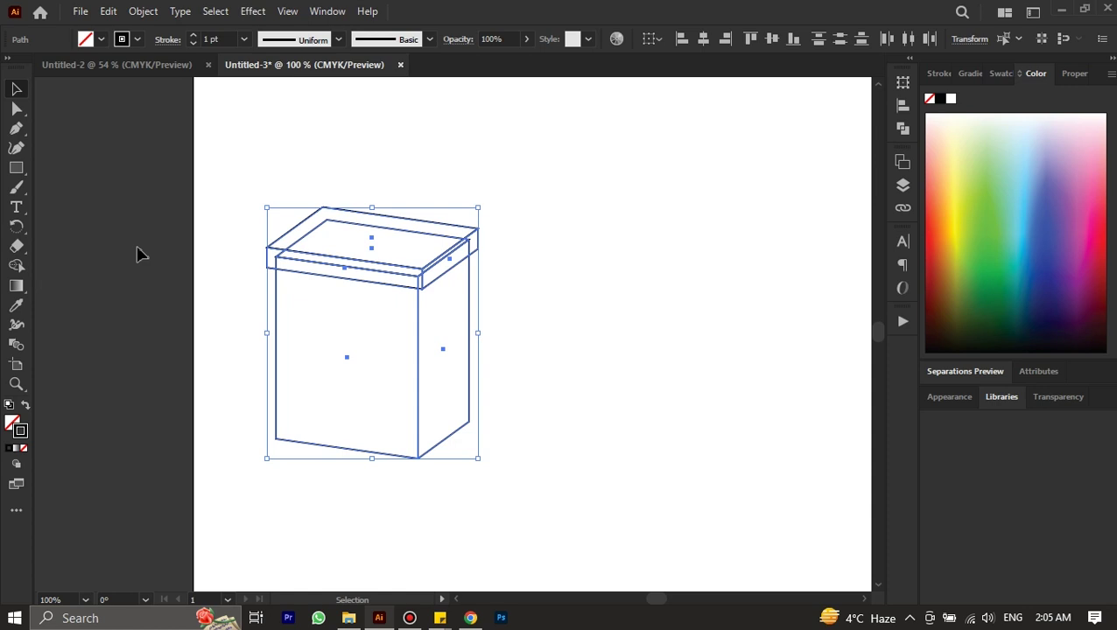
pyautogui.click(9, 405)
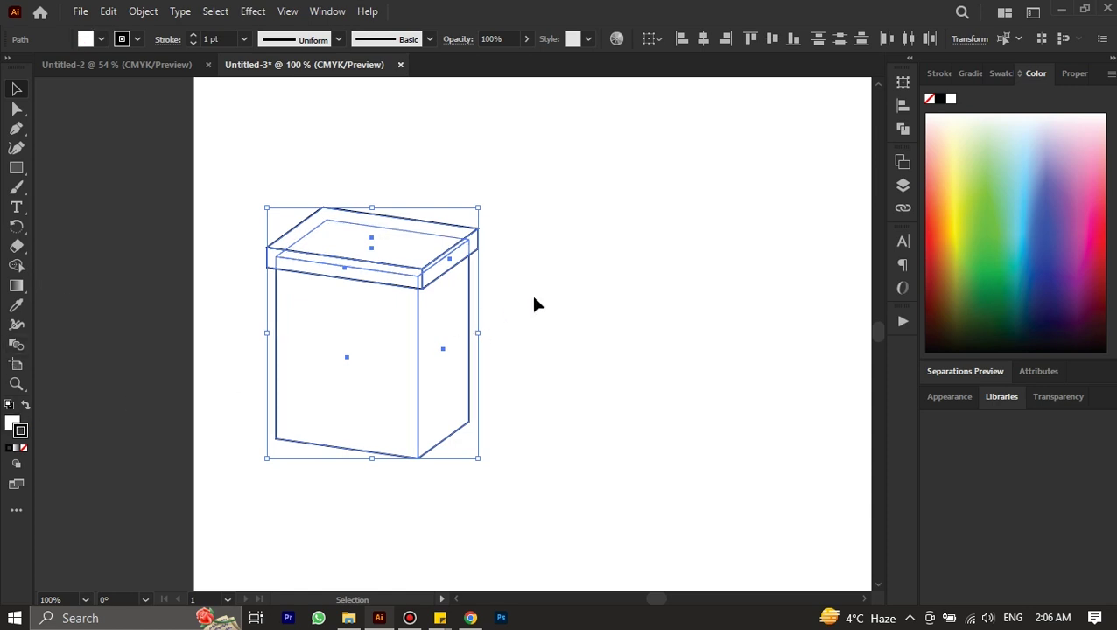
pyautogui.click(529, 306)
pyautogui.click(16, 108)
pyautogui.click(424, 447)
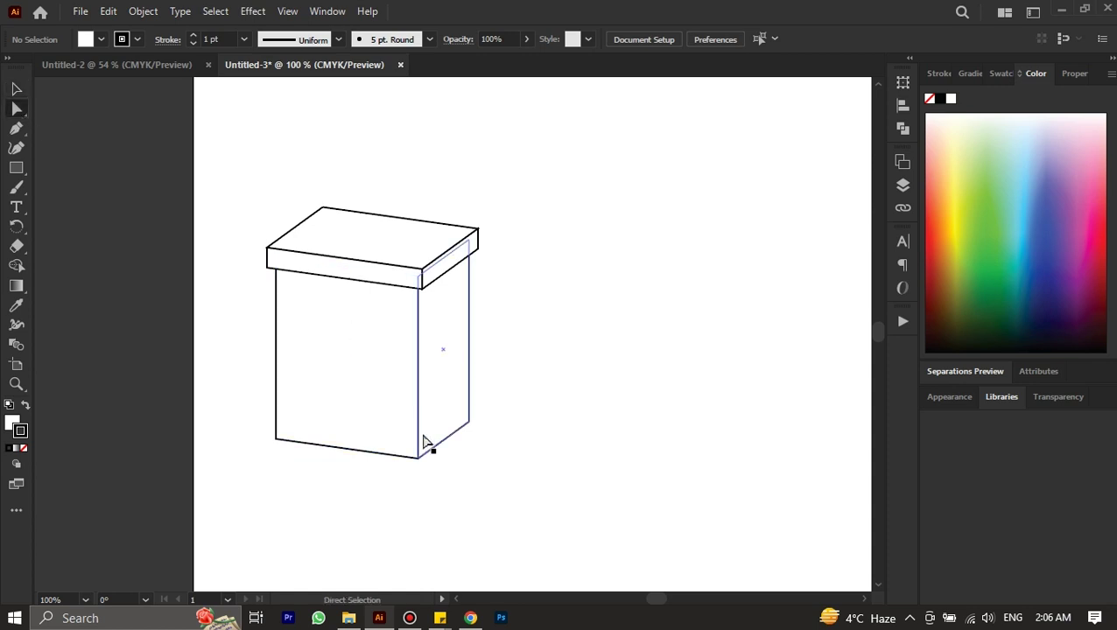
pyautogui.click(494, 494)
# Copy the lidded box to the right, try squashing its height, then undo.
pyautogui.moveTo(252, 138); pyautogui.dragTo(663, 345)
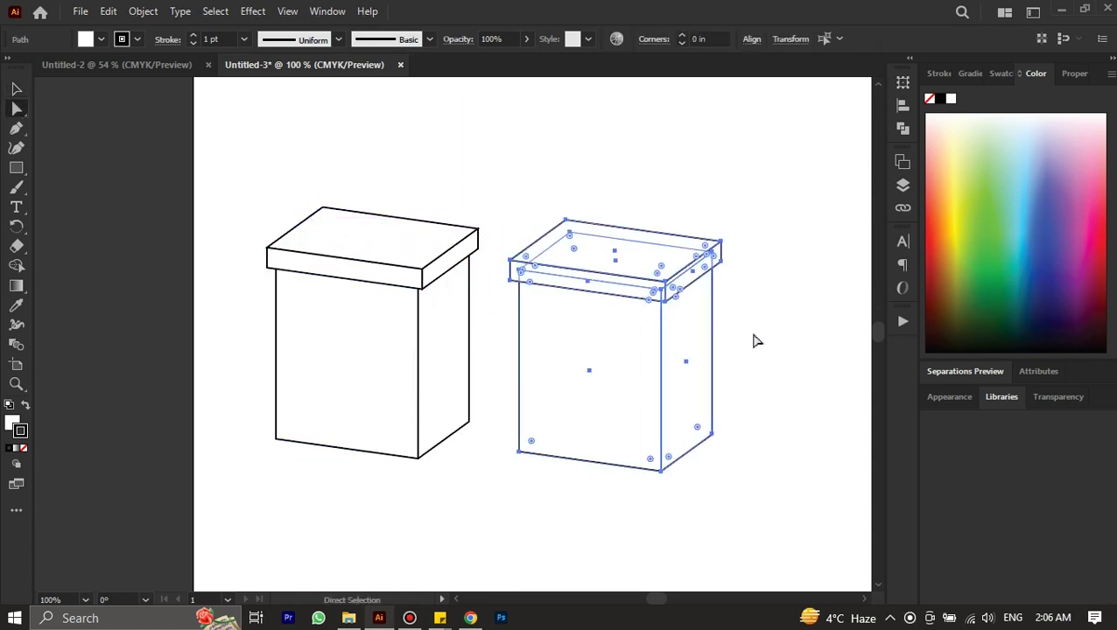
pyautogui.click(755, 332)
pyautogui.click(16, 88)
pyautogui.click(560, 367)
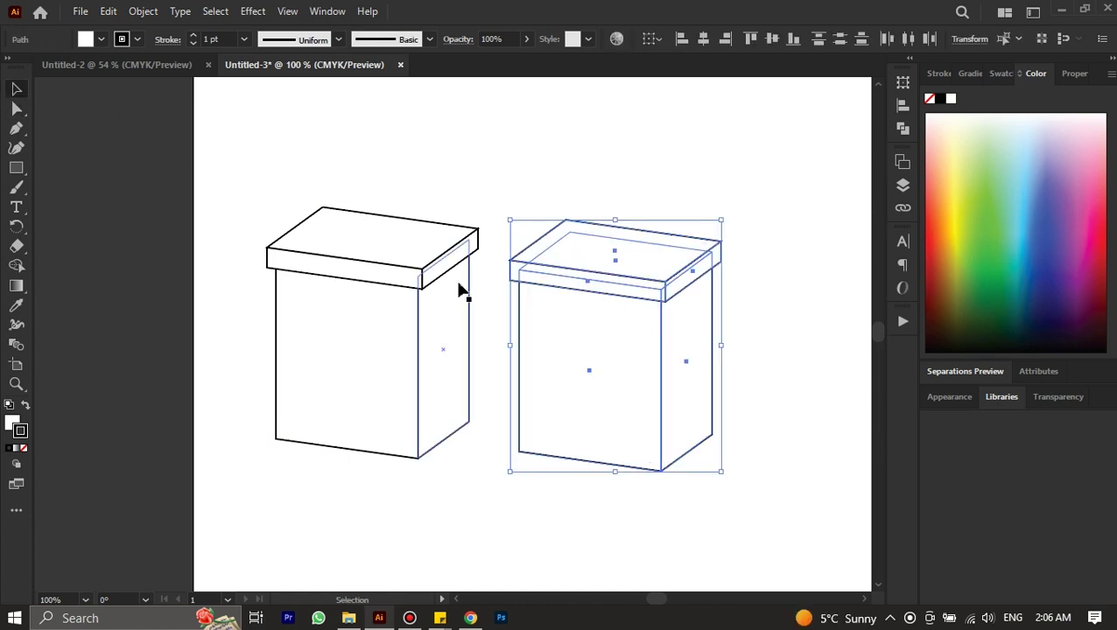
pyautogui.moveTo(615, 220); pyautogui.dragTo(616, 336)
pyautogui.click(604, 510)
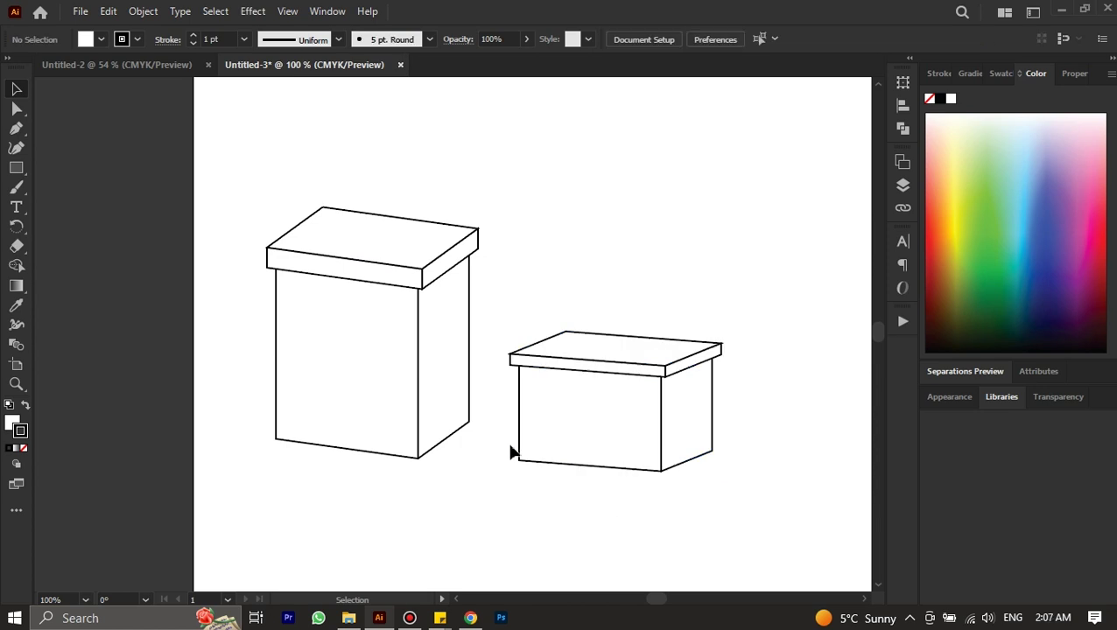
pyautogui.hotkey('ctrl', 'z')
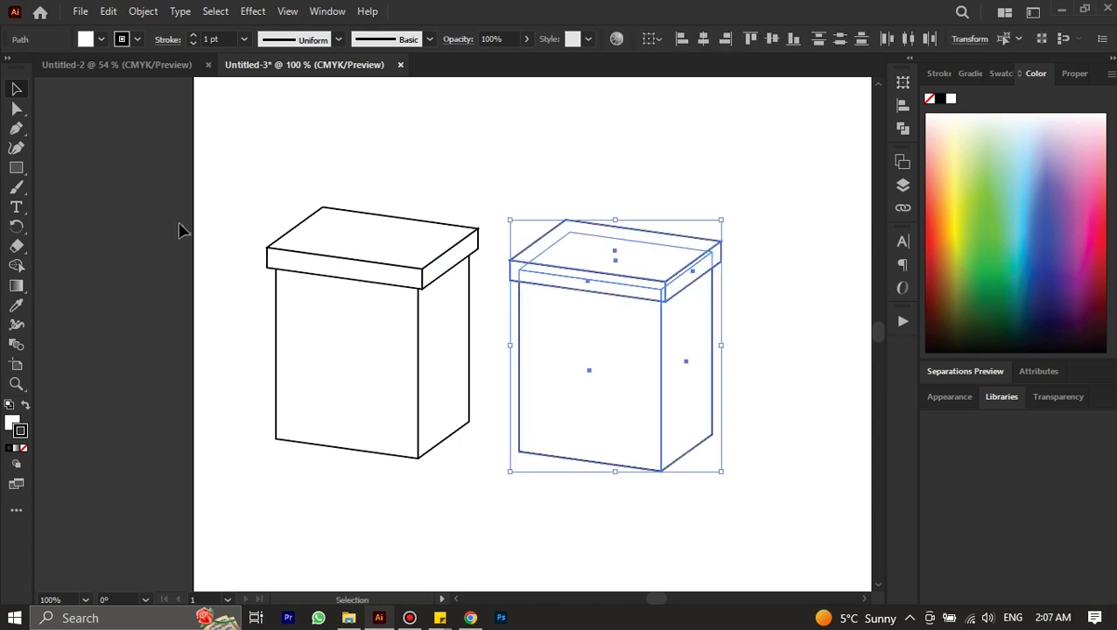
# Shorten the left box by raising its lower anchors.
pyautogui.click(17, 111)
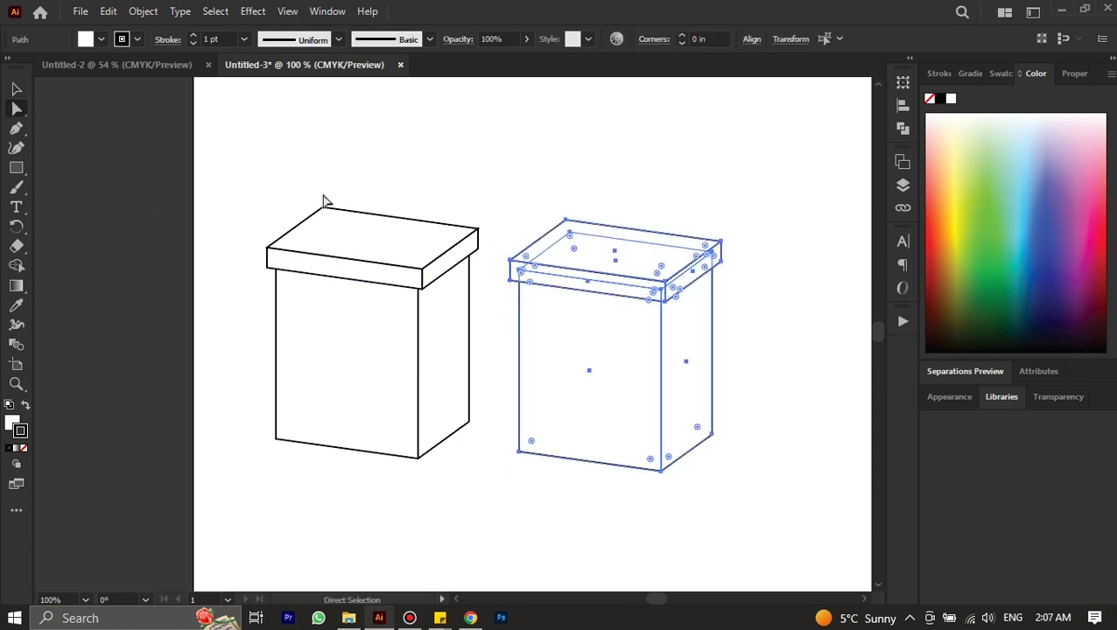
pyautogui.click(418, 456)
pyautogui.click(444, 483)
pyautogui.moveTo(497, 477); pyautogui.dragTo(254, 385)
pyautogui.moveTo(370, 454); pyautogui.dragTo(369, 357)
# Delete the right box and move the remaining box up and to the left.
pyautogui.scroll(1, 395, 394)
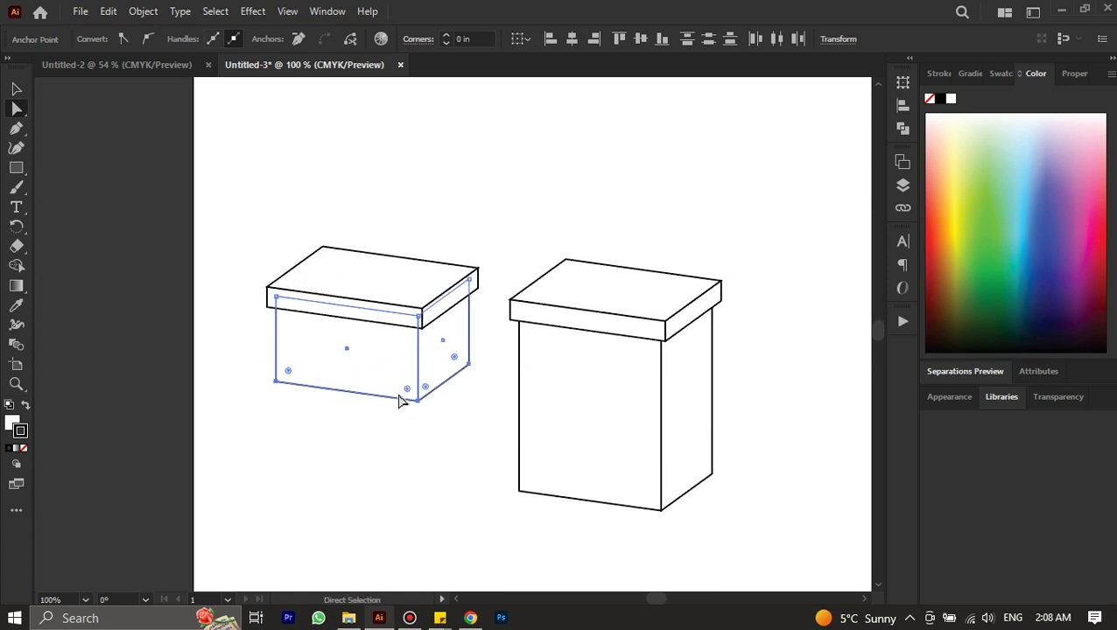
pyautogui.moveTo(830, 155); pyautogui.dragTo(500, 525)
pyautogui.press('Delete')
pyautogui.hotkey('ctrl', 'a')
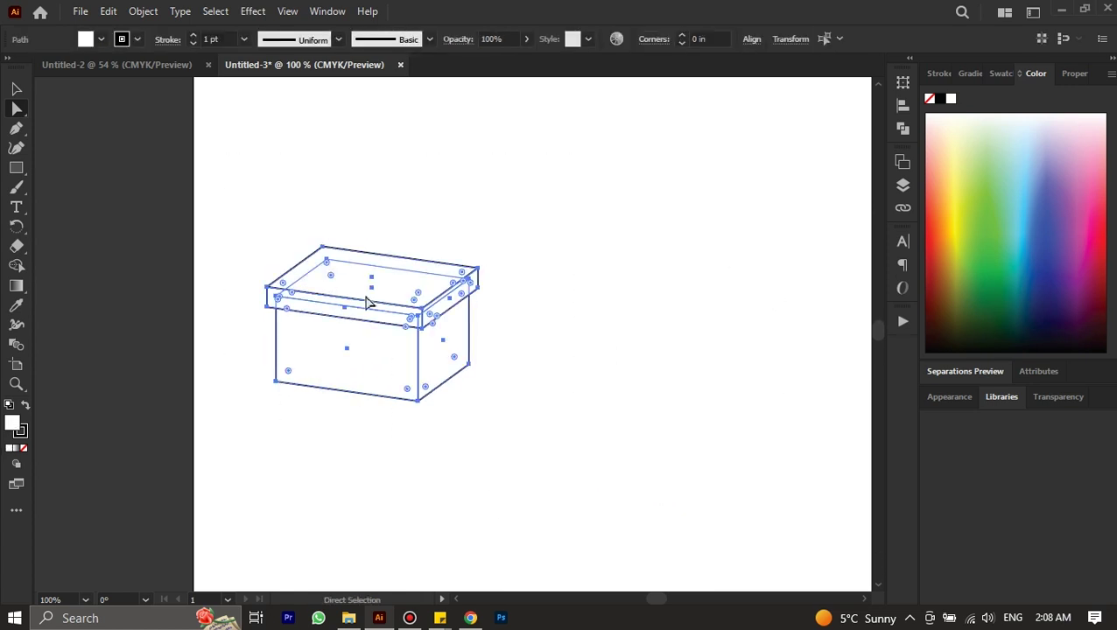
pyautogui.moveTo(359, 290)
pyautogui.mouseDown()
pyautogui.moveTo(71, 155)
pyautogui.moveTo(320, 187)
pyautogui.moveTo(351, 289)
pyautogui.mouseUp()
pyautogui.click(349, 367)
# Pull the box's faces and lid pieces apart, then undo back to the assembled box.
pyautogui.press('v')
pyautogui.moveTo(380, 167); pyautogui.dragTo(587, 140)
pyautogui.moveTo(422, 233); pyautogui.dragTo(563, 267)
pyautogui.moveTo(375, 275); pyautogui.dragTo(294, 320)
pyautogui.moveTo(356, 232); pyautogui.dragTo(356, 282)
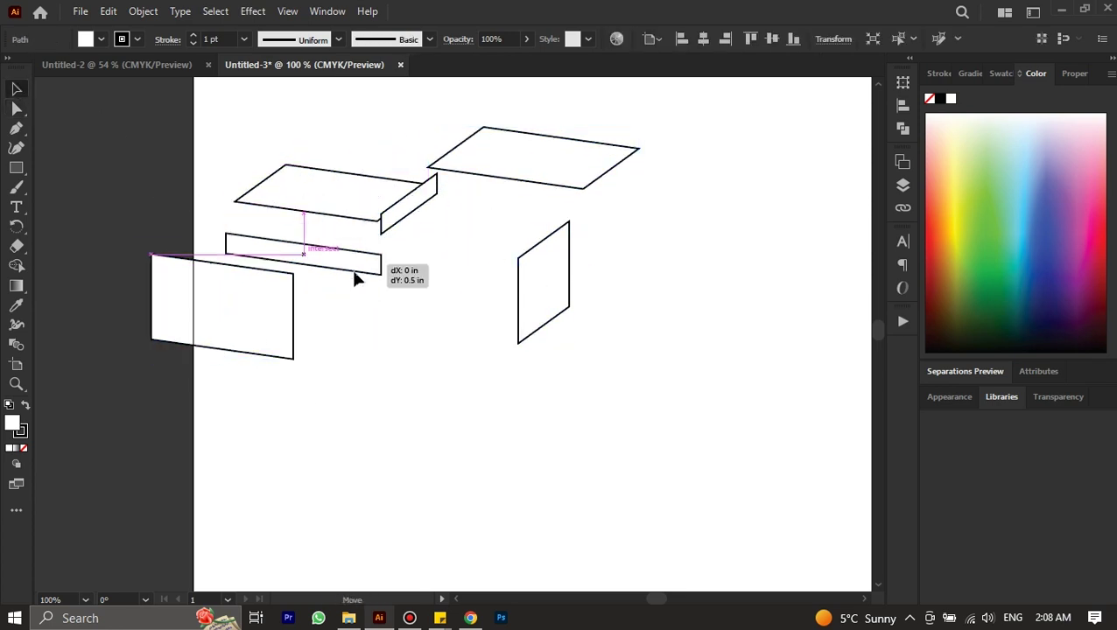
pyautogui.moveTo(403, 222); pyautogui.dragTo(431, 259)
pyautogui.hotkey('ctrl', 'z')
pyautogui.hotkey('ctrl', 'z')
pyautogui.hotkey('ctrl', 'z')
pyautogui.hotkey('ctrl', 'z')
pyautogui.hotkey('ctrl', 'z')
pyautogui.click(406, 319)
pyautogui.hotkey('ctrl', 'z')
# Group all the box's pieces with Object > Group and the context menu's Group.
pyautogui.moveTo(441, 344); pyautogui.dragTo(170, 106)
pyautogui.click(142, 12)
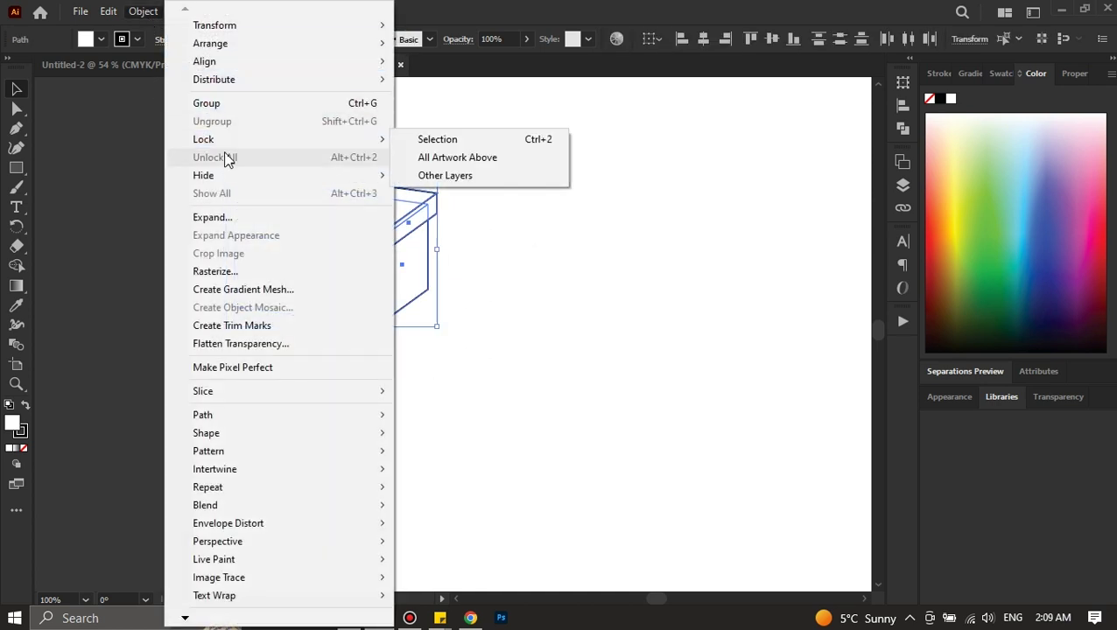
pyautogui.click(242, 107)
pyautogui.click(467, 329)
pyautogui.click(314, 201)
pyautogui.rightClick(316, 205)
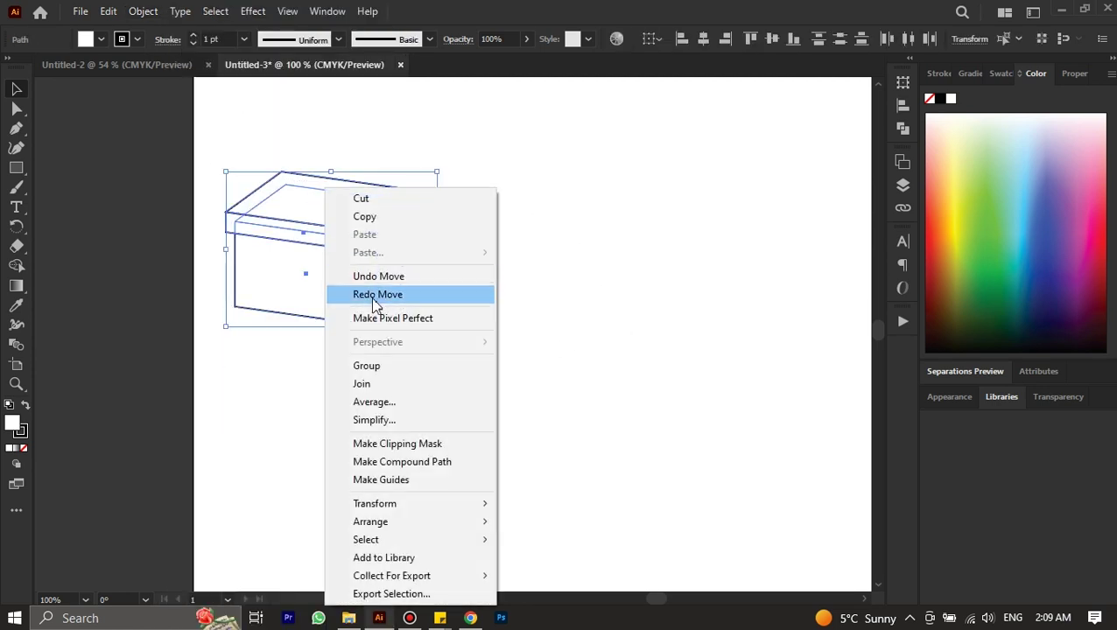
pyautogui.click(413, 374)
# Move the grouped box off the artboard to the top-left pasteboard.
pyautogui.press('a')
pyautogui.click(331, 203)
pyautogui.moveTo(506, 332); pyautogui.dragTo(186, 133)
pyautogui.rightClick(348, 229)
pyautogui.click(314, 324)
pyautogui.moveTo(314, 324); pyautogui.dragTo(54, 165)
# Draw a circle on the left of the artboard and a square to its right.
pyautogui.click(353, 222)
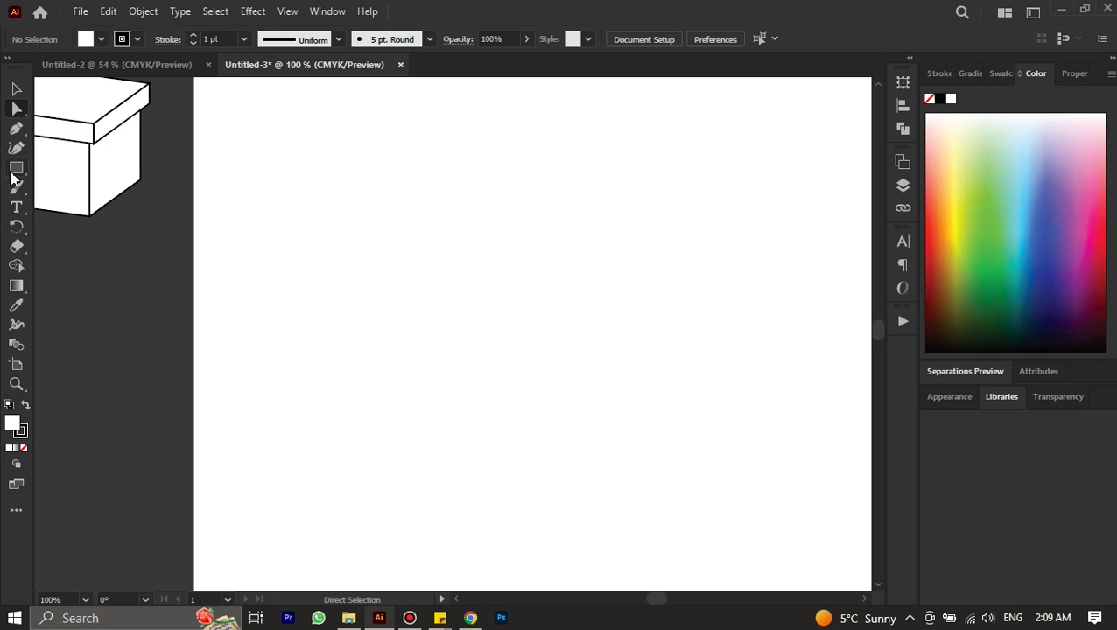
pyautogui.moveTo(12, 178); pyautogui.dragTo(90, 187)
pyautogui.moveTo(417, 148); pyautogui.dragTo(272, 294)
pyautogui.moveTo(16, 168); pyautogui.dragTo(88, 167)
pyautogui.moveTo(680, 149); pyautogui.dragTo(533, 267)
# Rotate the square 45° into a diamond.
pyautogui.press('v')
pyautogui.moveTo(692, 307); pyautogui.dragTo(730, 237)
pyautogui.click(671, 271)
pyautogui.moveTo(733, 319); pyautogui.dragTo(471, 110)
pyautogui.click(375, 233)
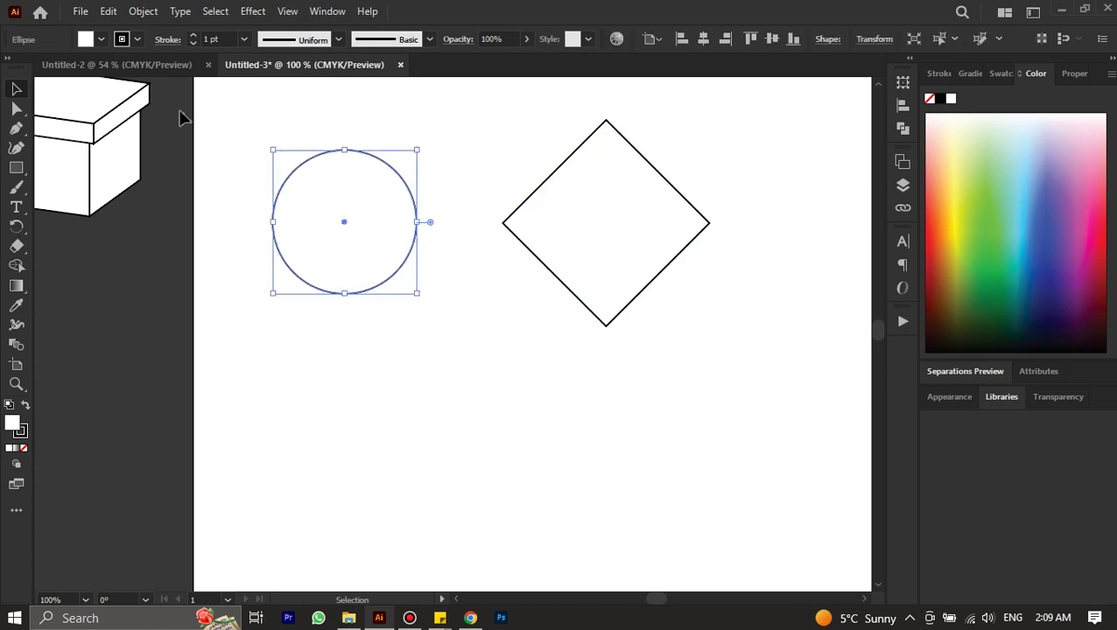
pyautogui.click(16, 108)
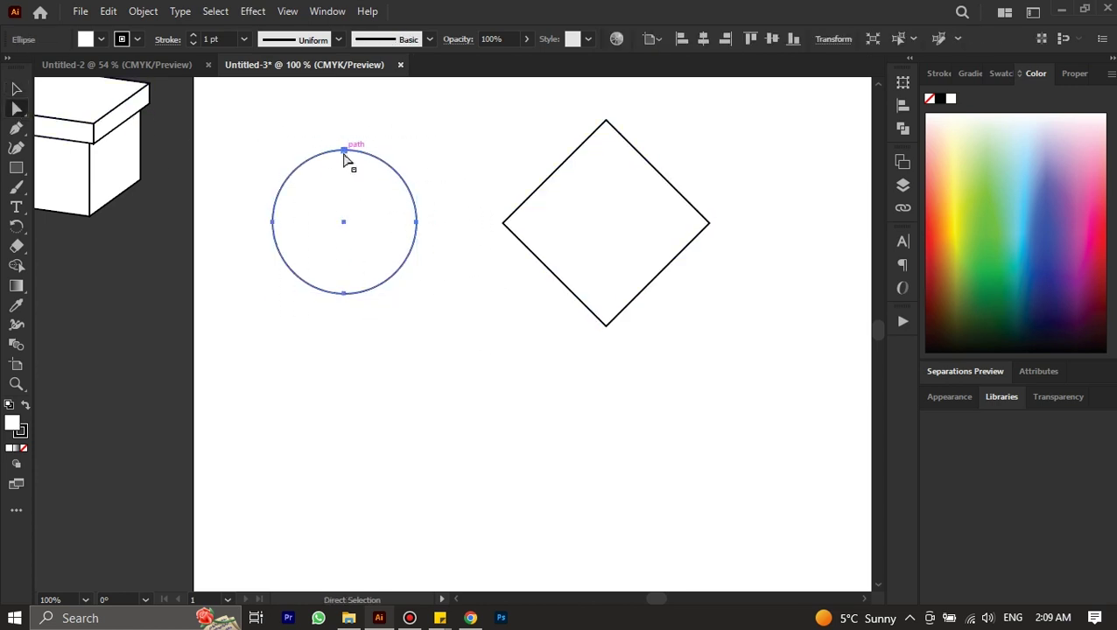
pyautogui.moveTo(742, 357); pyautogui.dragTo(586, 160)
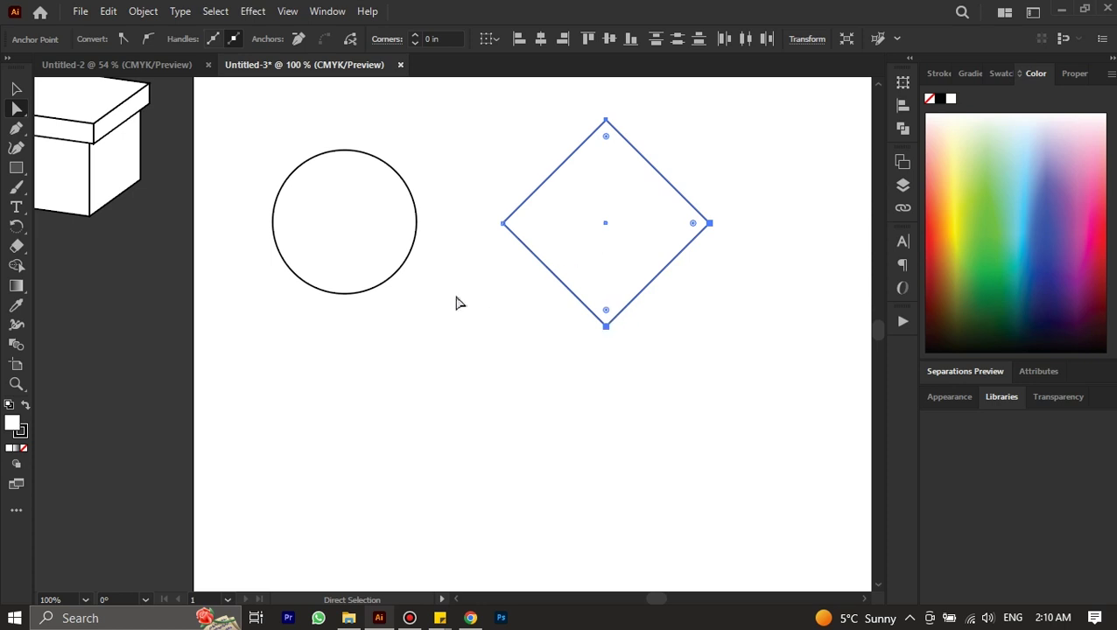
pyautogui.click(354, 236)
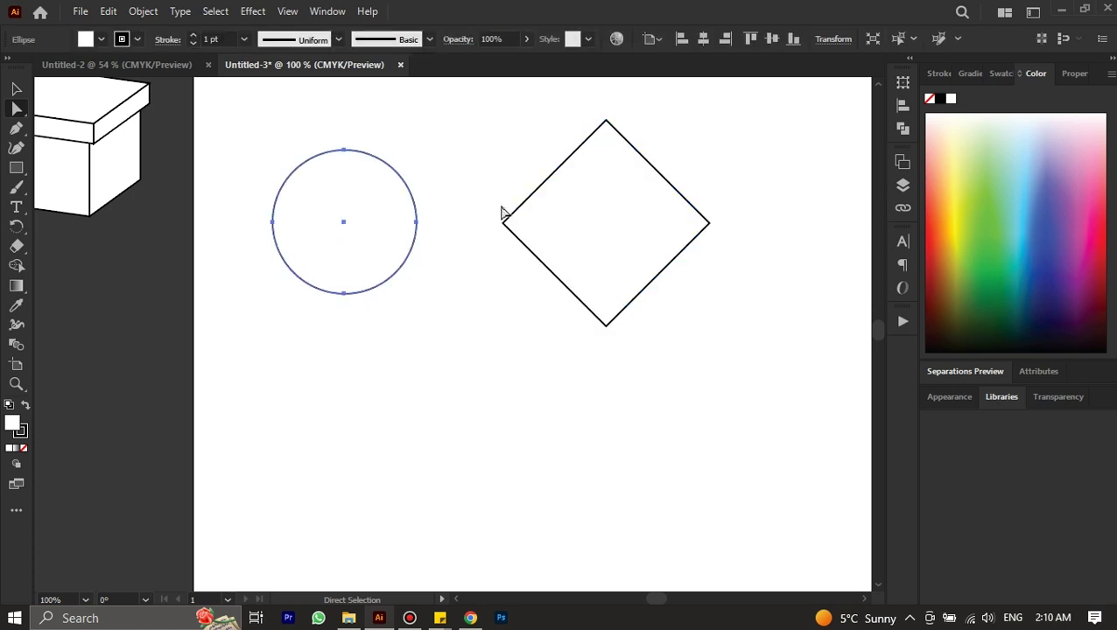
# Reshape the circle's anchors and curves into a teardrop form.
pyautogui.click(608, 138)
pyautogui.click(322, 194)
pyautogui.moveTo(326, 161); pyautogui.dragTo(335, 185)
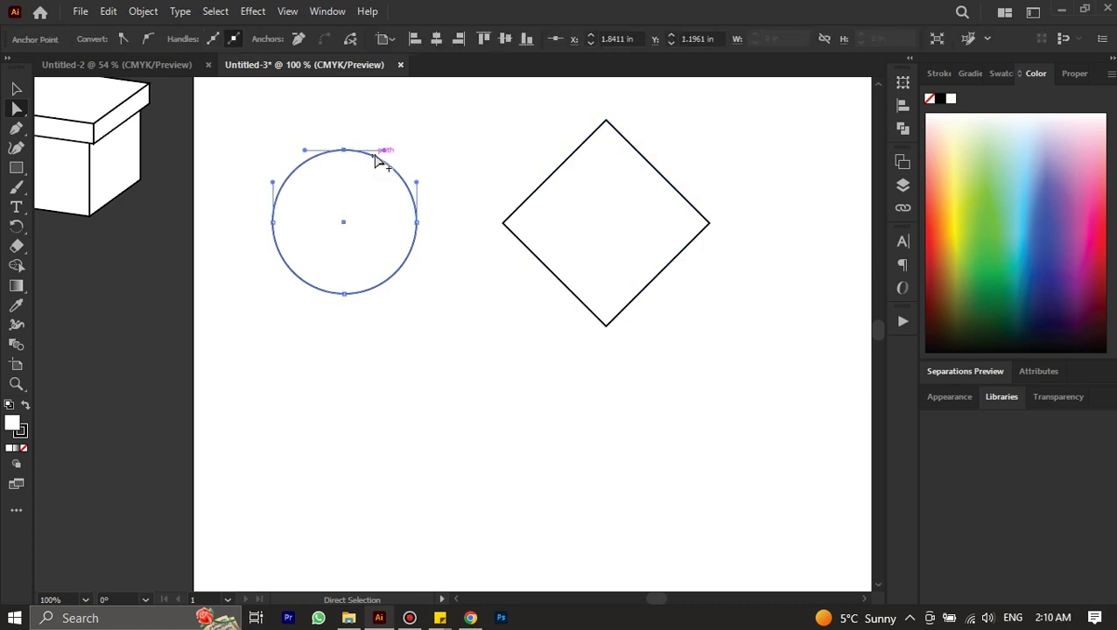
pyautogui.scroll(2, 375, 160)
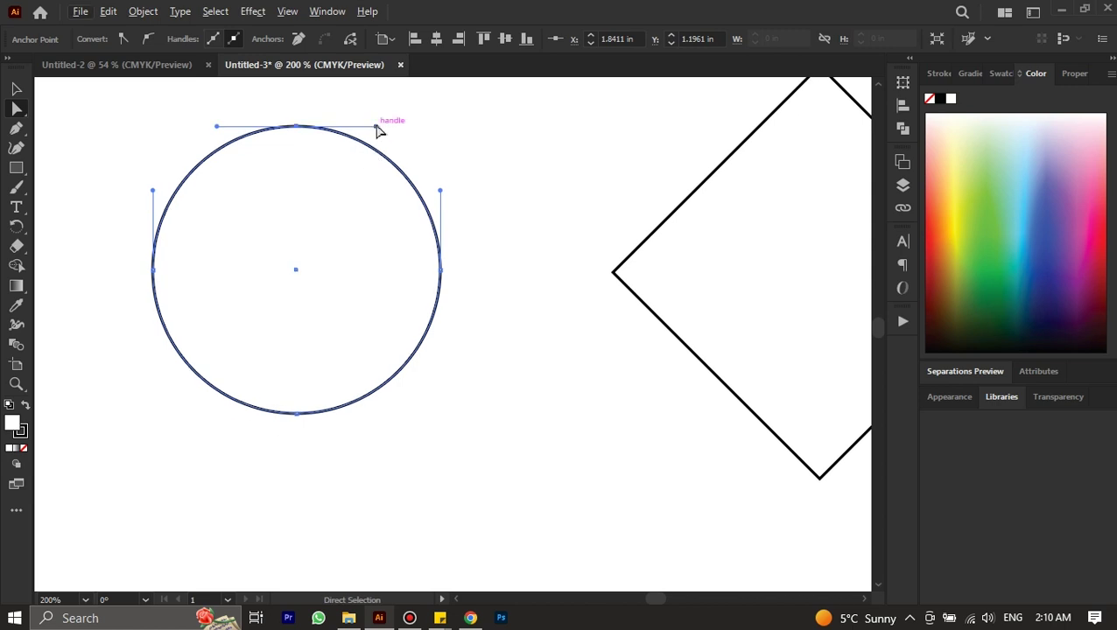
pyautogui.moveTo(378, 131); pyautogui.dragTo(307, 214)
pyautogui.moveTo(439, 190); pyautogui.dragTo(407, 215)
pyautogui.moveTo(333, 240); pyautogui.dragTo(350, 283)
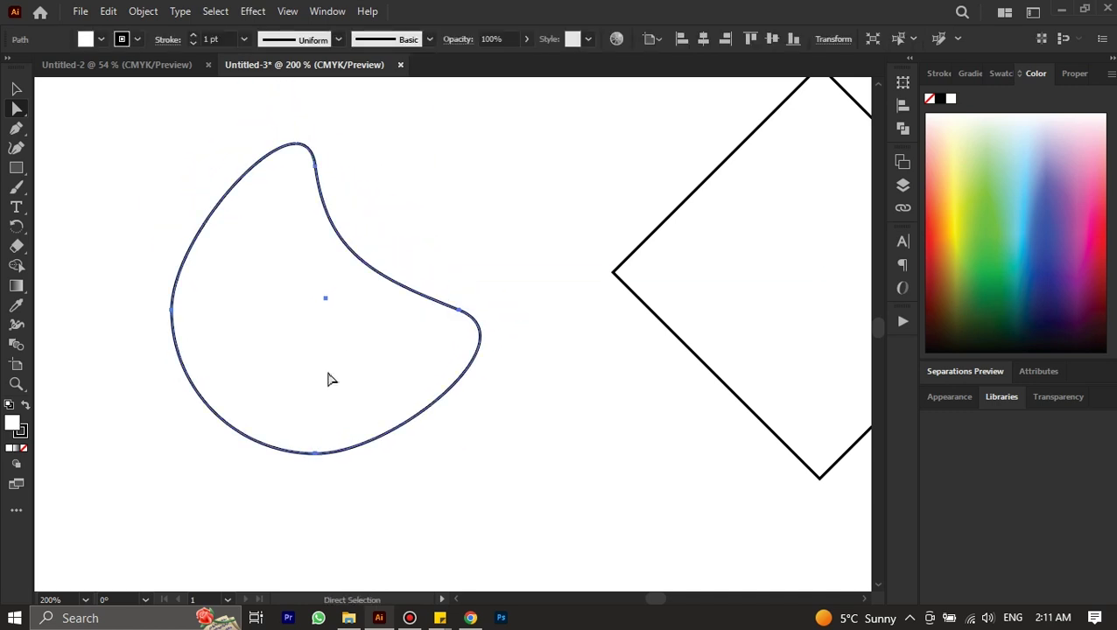
pyautogui.click(315, 453)
pyautogui.moveTo(398, 455); pyautogui.dragTo(322, 329)
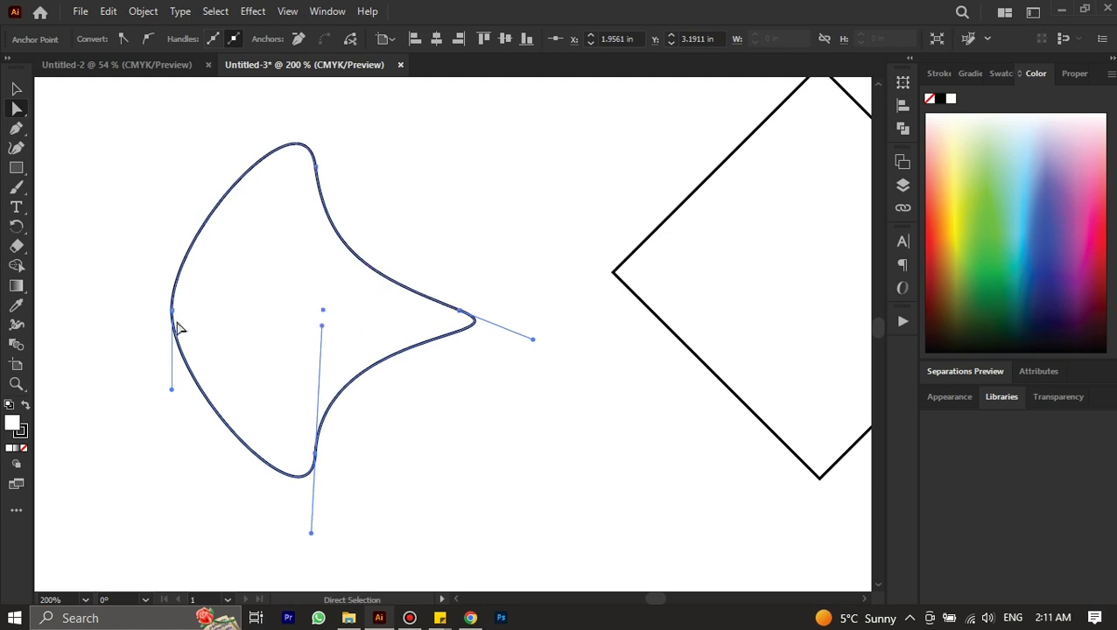
# Undo the reshaping with Ctrl+Z until the circle is round again.
pyautogui.hotkey('ctrl', 'z')
pyautogui.hotkey('ctrl', 'z')
pyautogui.hotkey('ctrl', 'z')
pyautogui.hotkey('ctrl', 'z')
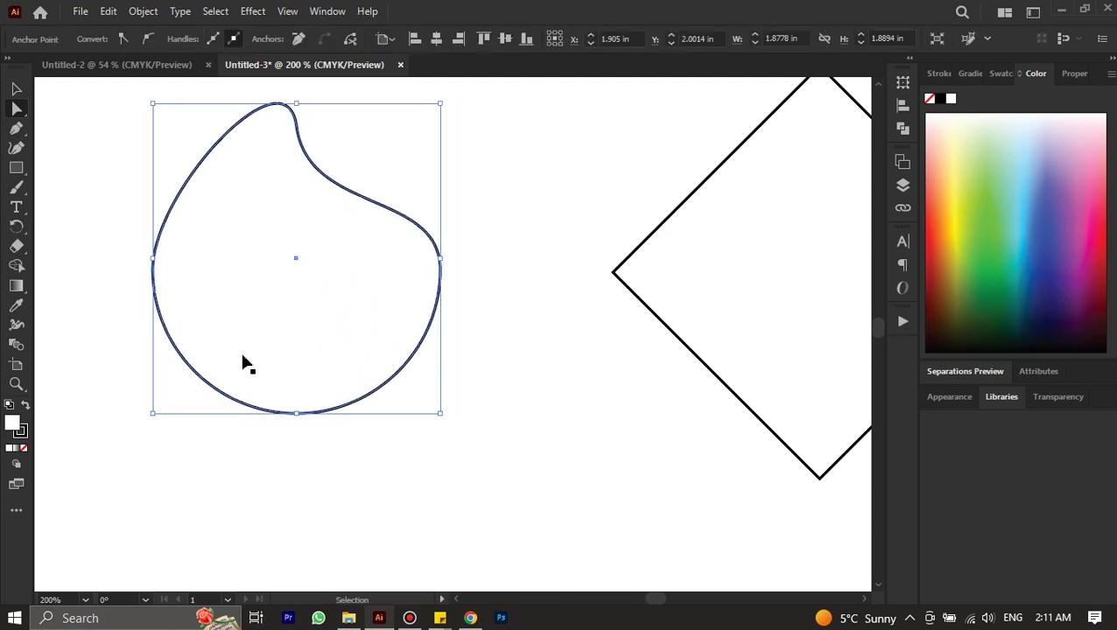
pyautogui.hotkey('ctrl', 'z')
pyautogui.hotkey('ctrl', 'z')
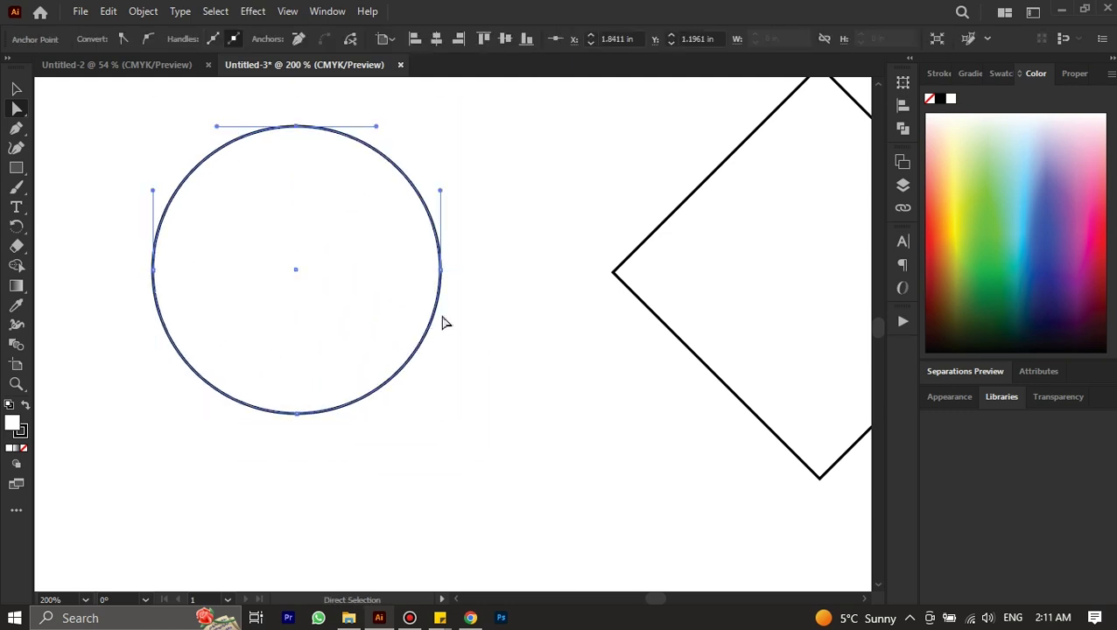
pyautogui.scroll(-4, 442, 323)
# Drag the diamond's top anchor with the Anchor Point tool into a smooth, rounded dome.
pyautogui.scroll(1, 451, 318)
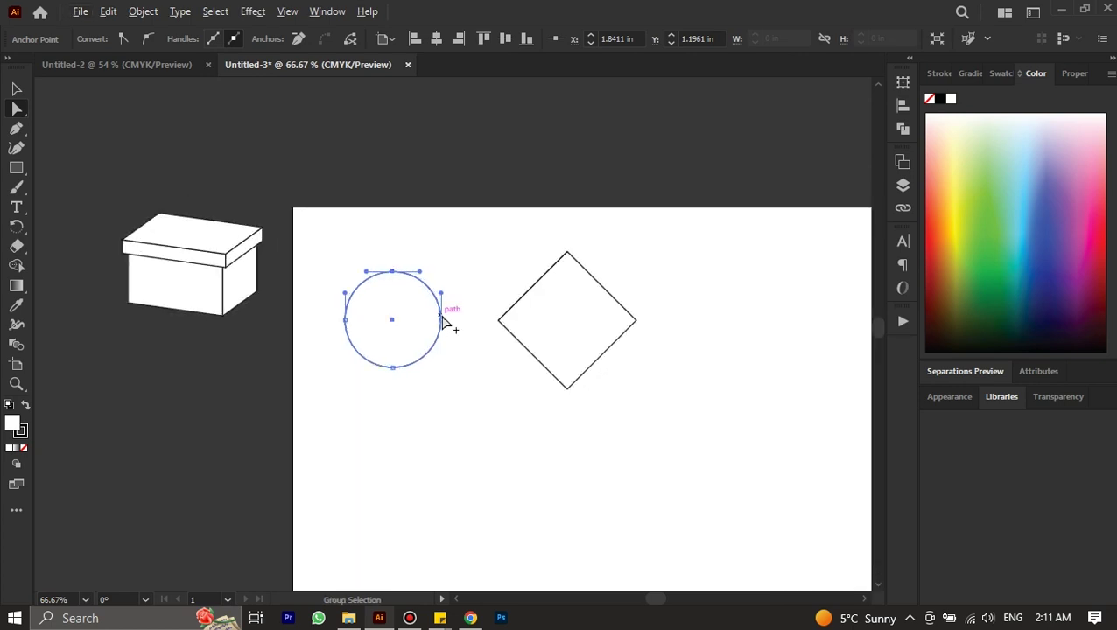
pyautogui.click(486, 317)
pyautogui.scroll(2, 486, 317)
pyautogui.click(15, 134)
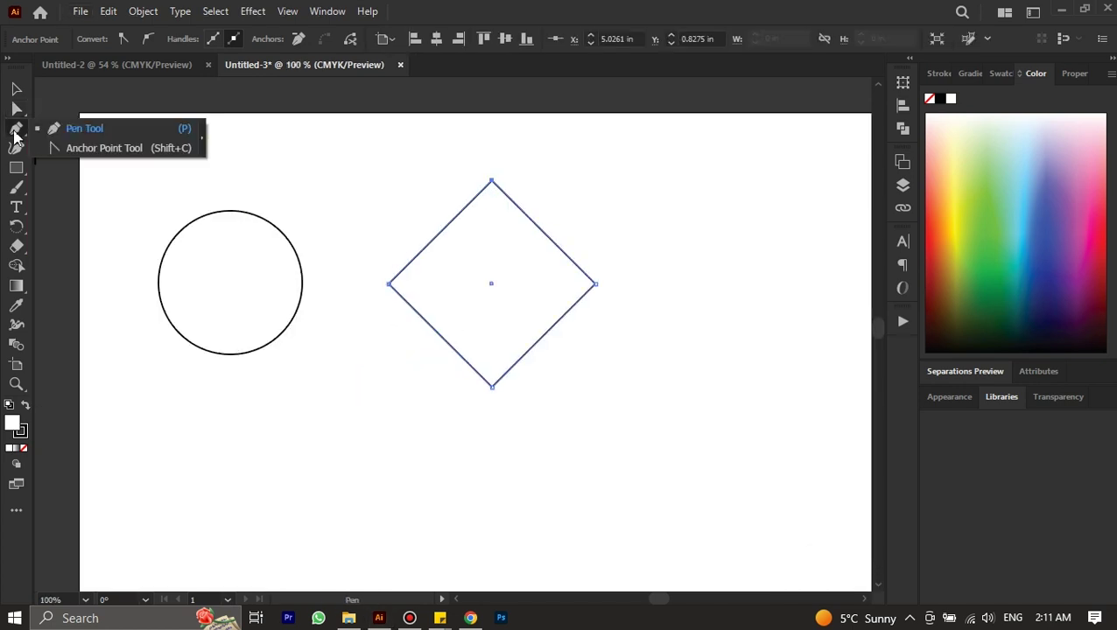
pyautogui.click(111, 150)
pyautogui.scroll(1, 499, 182)
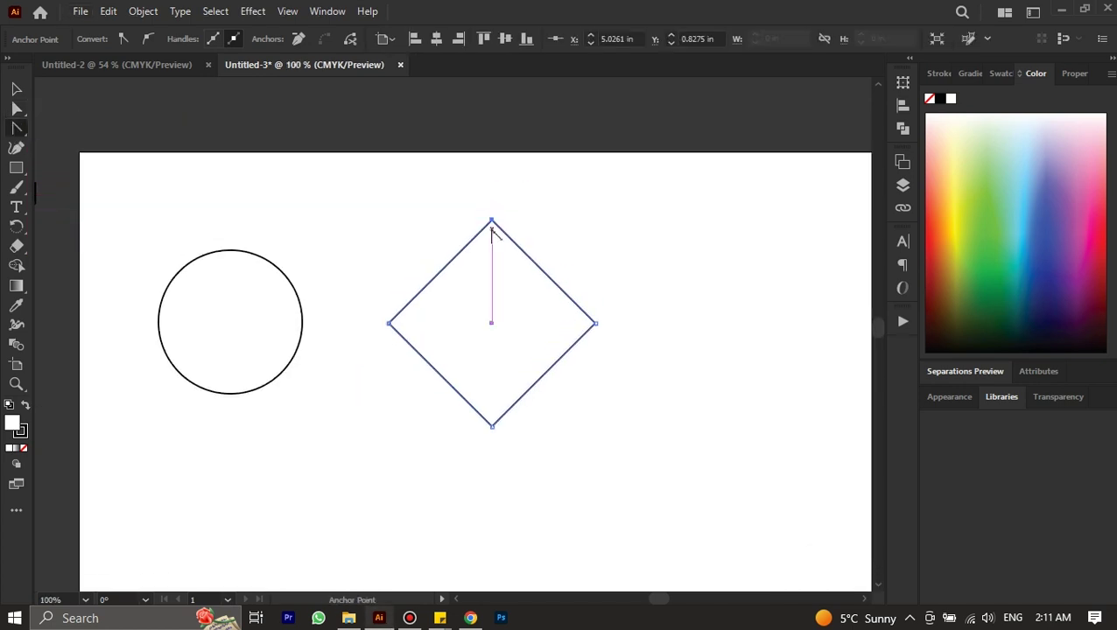
pyautogui.scroll(3, 491, 224)
pyautogui.moveTo(493, 206); pyautogui.dragTo(435, 254)
# Convert the circle's top, right, bottom and left anchors into sharp corners, making a diamond.
pyautogui.scroll(-4, 435, 254)
pyautogui.scroll(2, 435, 254)
pyautogui.hscroll(-4, 162, 276)
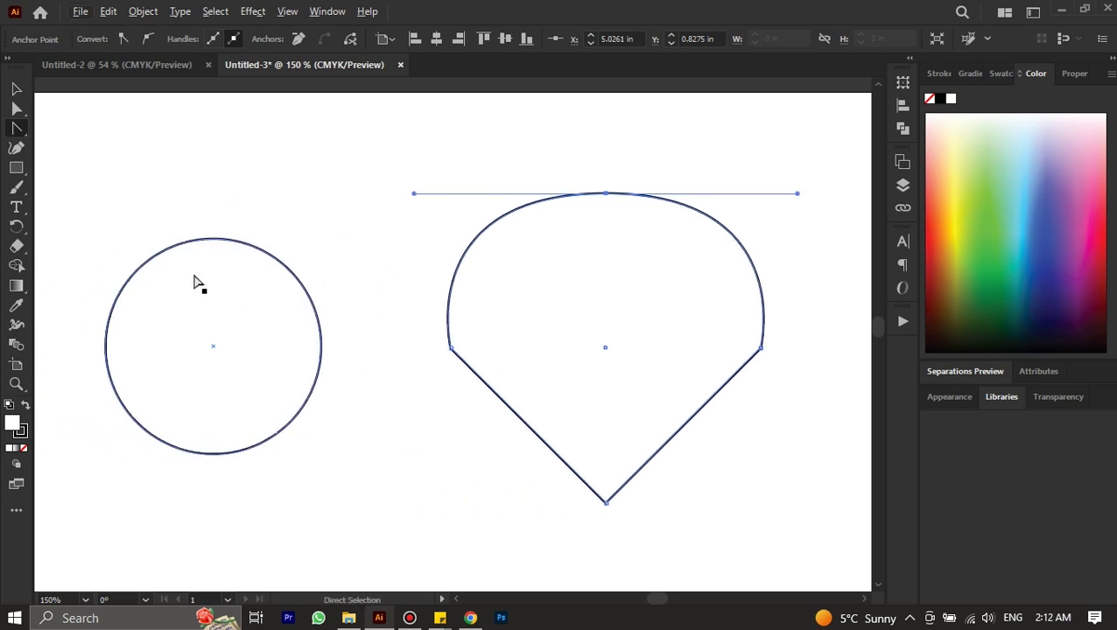
pyautogui.scroll(3, 197, 280)
pyautogui.click(292, 219)
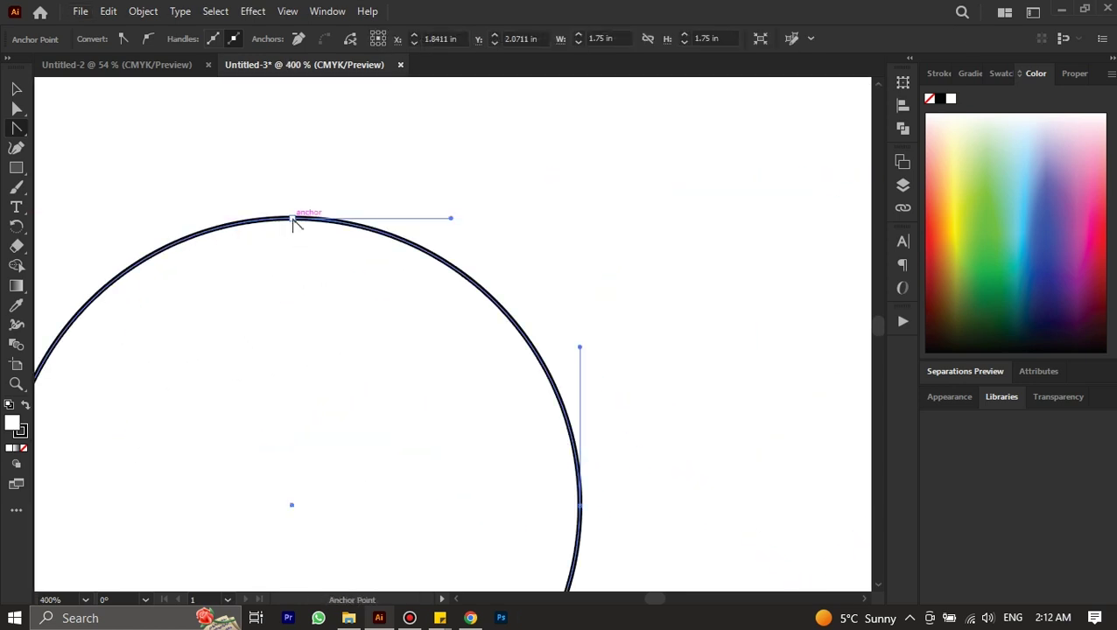
pyautogui.click(292, 219)
pyautogui.scroll(-1, 379, 381)
pyautogui.hscroll(1, 528, 454)
pyautogui.click(467, 444)
pyautogui.scroll(-2, 467, 444)
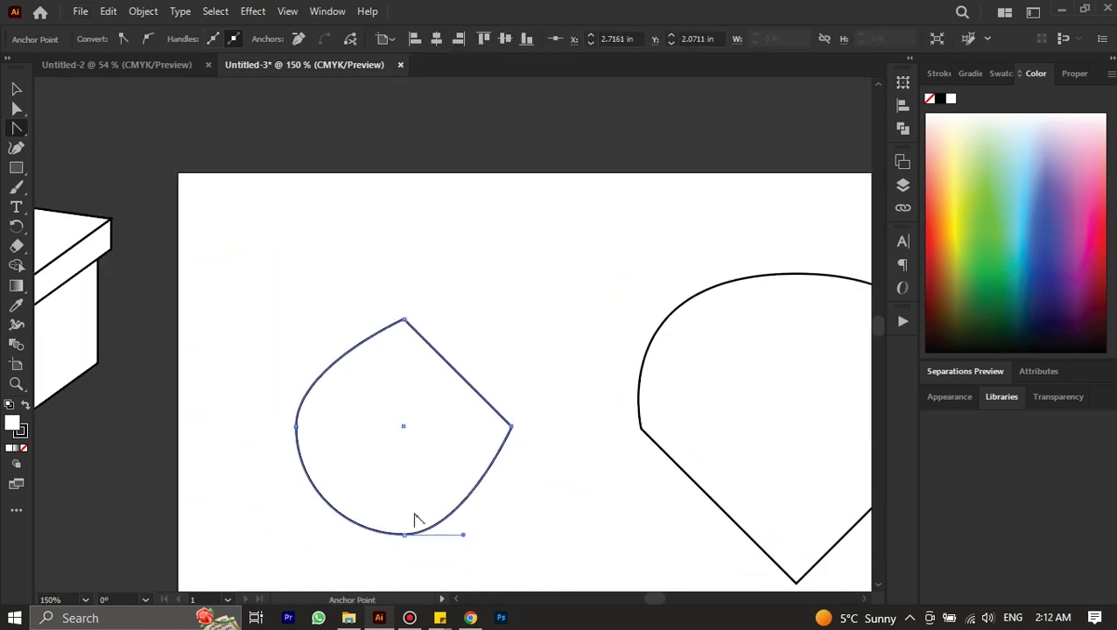
pyautogui.click(404, 533)
pyautogui.click(297, 427)
pyautogui.hscroll(3, 412, 473)
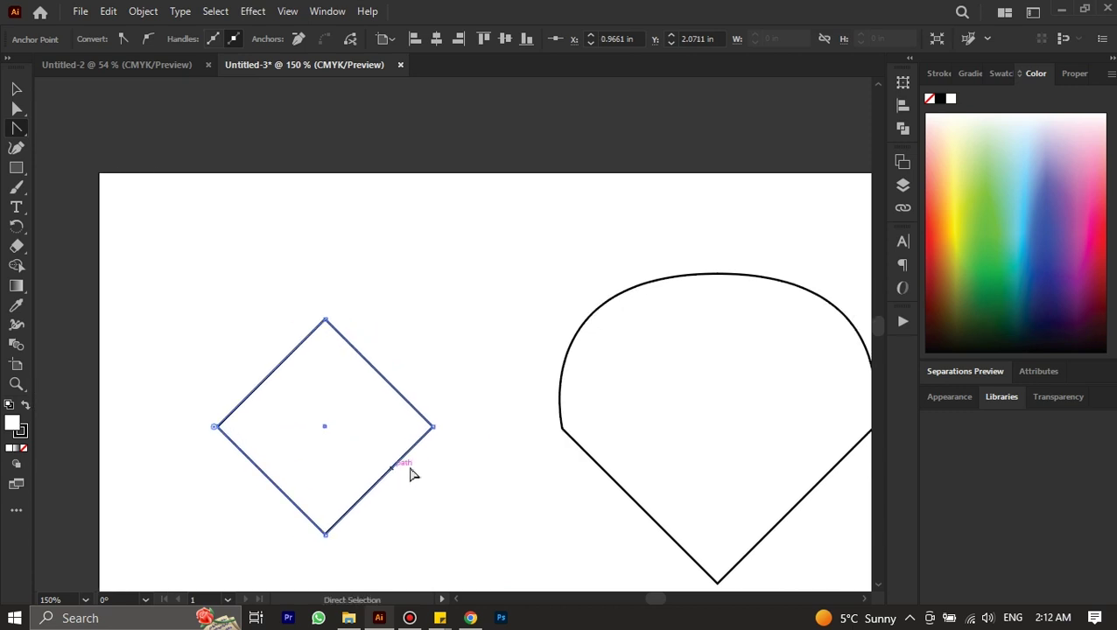
pyautogui.scroll(-1, 404, 468)
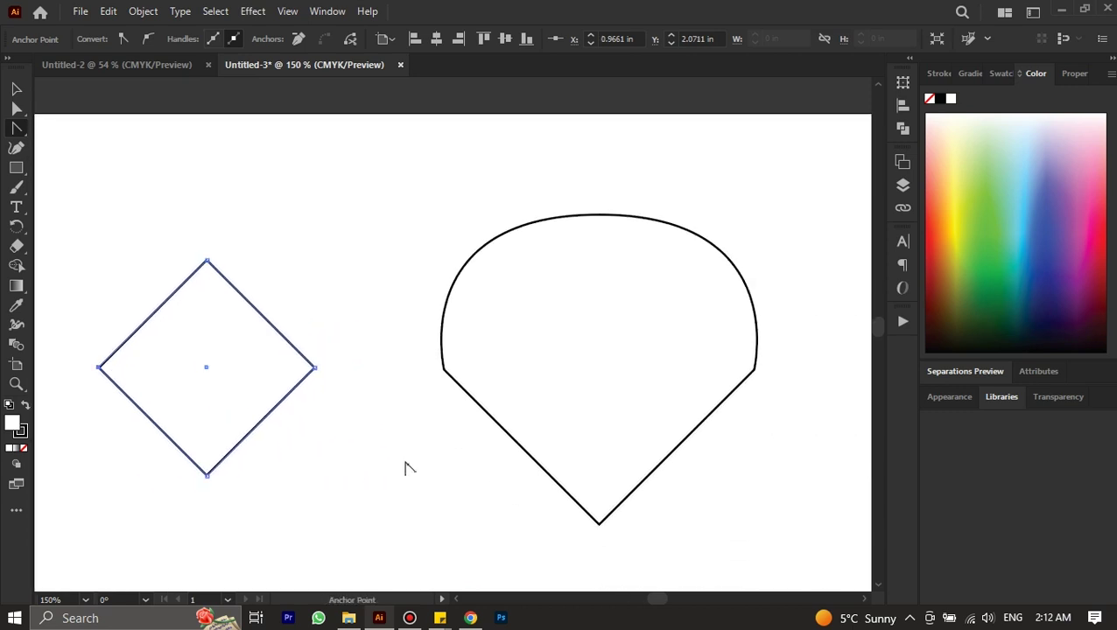
# Undo the corner conversions, then try deleting the rectangle's top-left anchor with the Pen tool and undo it.
pyautogui.hotkey('ctrl', 'z')
pyautogui.hotkey('ctrl', 'z')
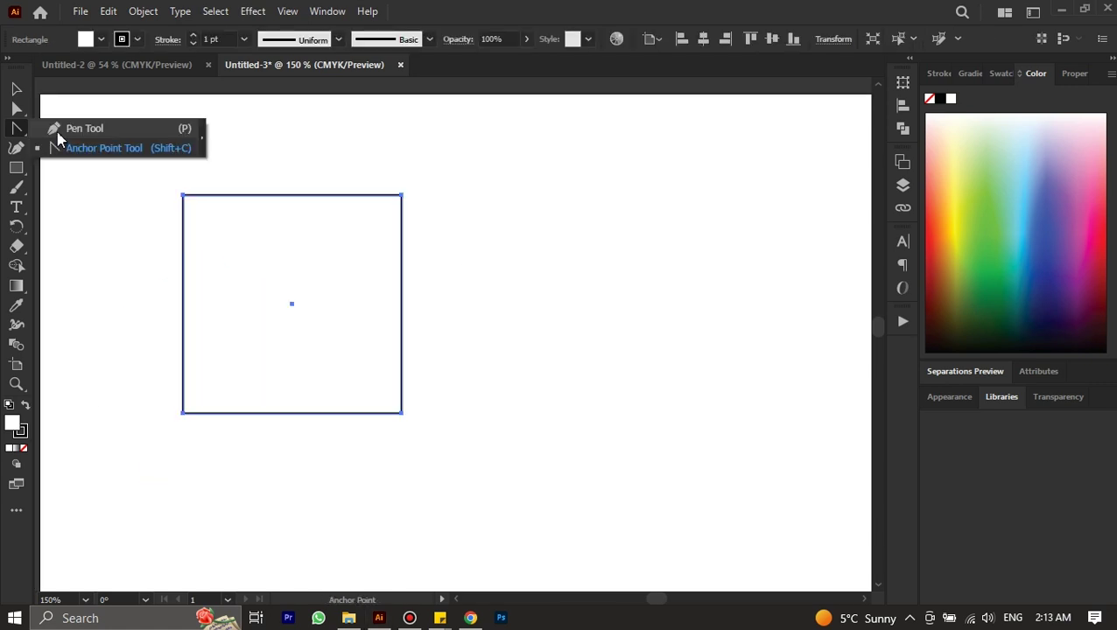
pyautogui.click(58, 130)
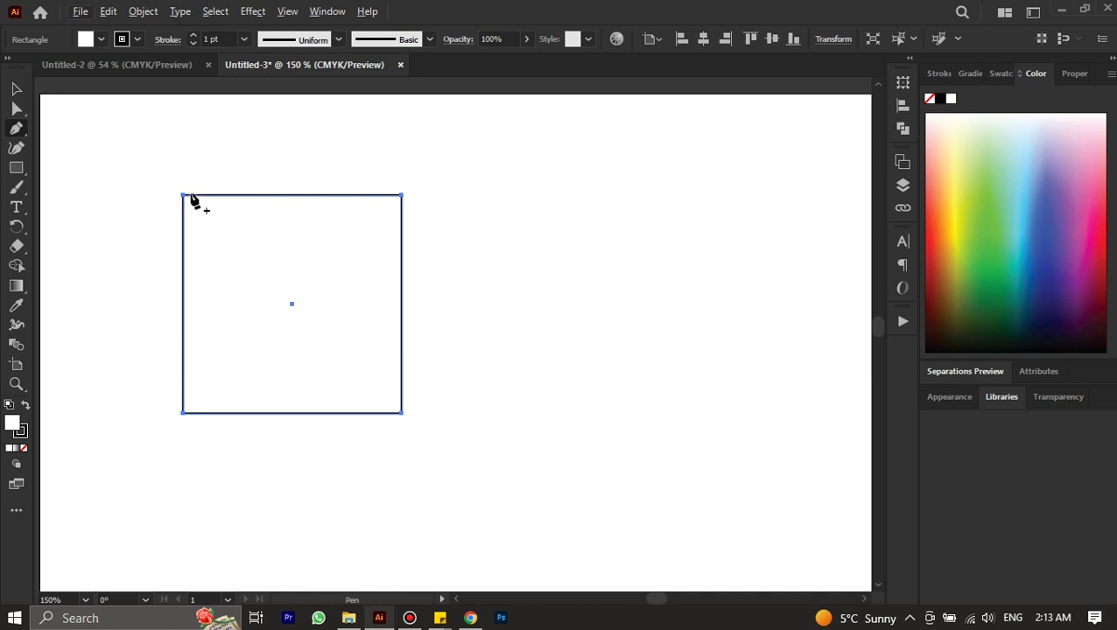
pyautogui.scroll(3, 185, 209)
pyautogui.scroll(-1, 185, 228)
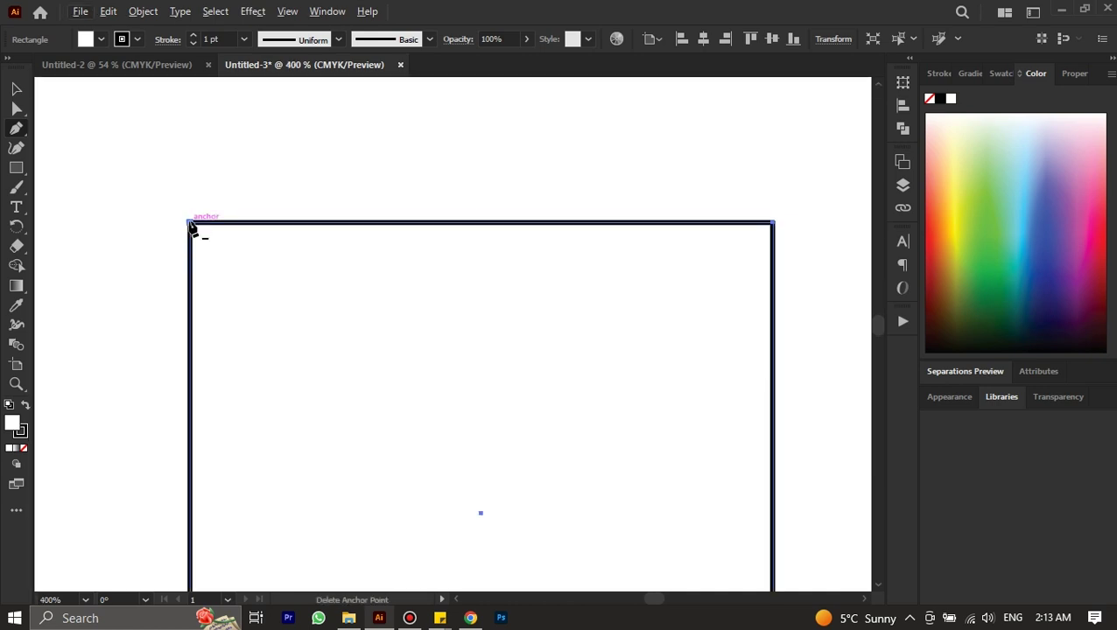
pyautogui.click(192, 224)
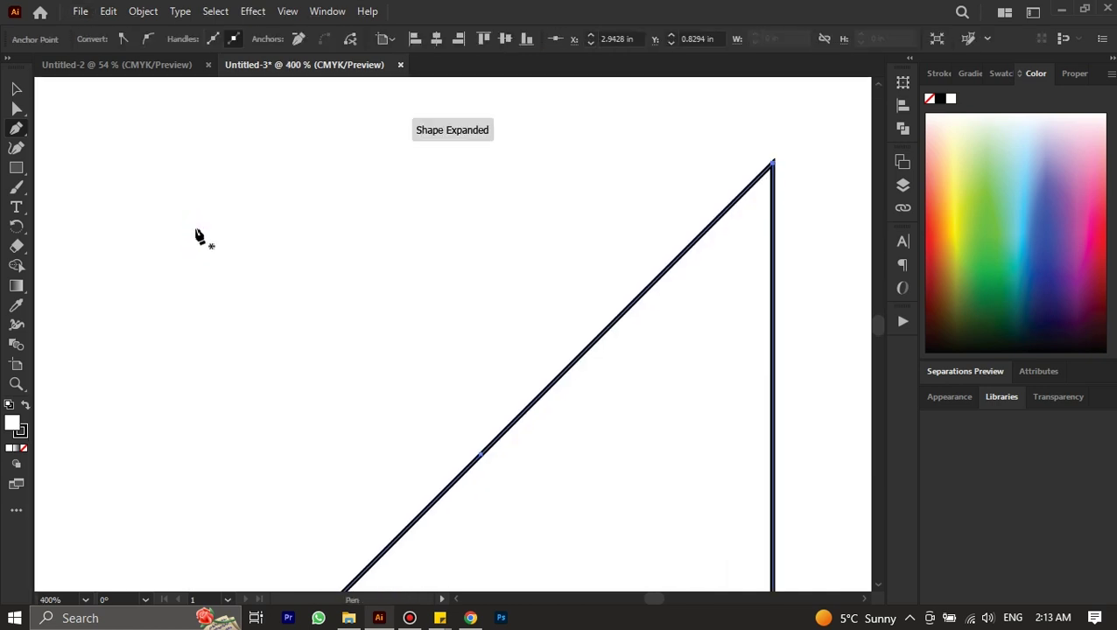
pyautogui.scroll(-3, 200, 237)
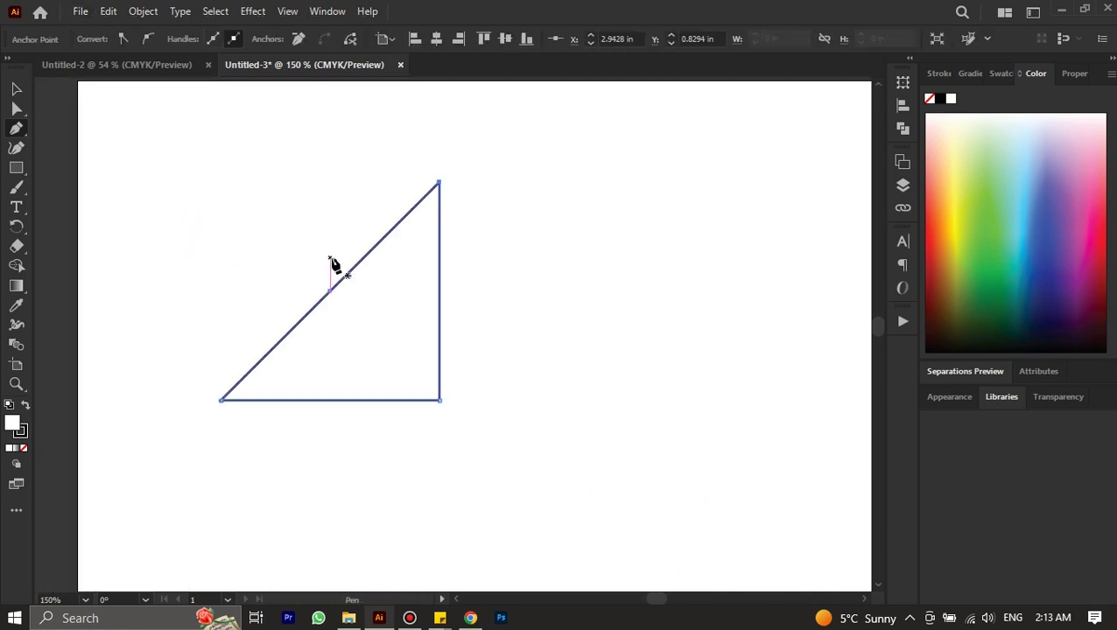
pyautogui.press('ctrl')
pyautogui.hotkey('ctrl', 'z')
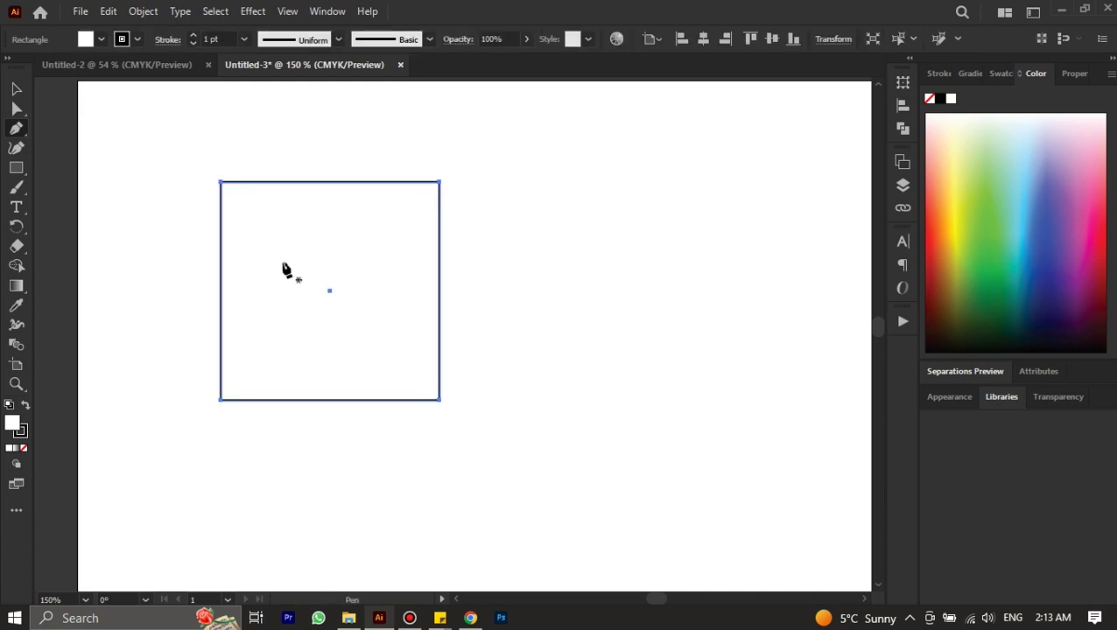
# Experiment with Pen anchors on the rectangle and a test open path, undoing the right-edge anchor.
pyautogui.click(330, 182)
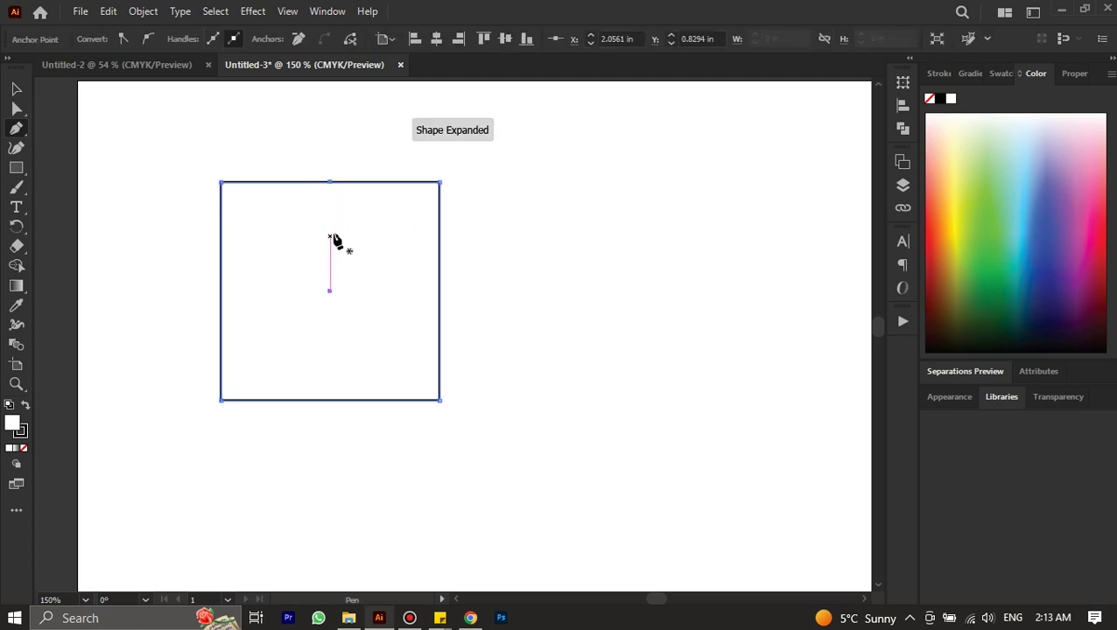
pyautogui.click(379, 130)
pyautogui.click(620, 150)
pyautogui.click(594, 248)
pyautogui.click(466, 182)
pyautogui.keyDown('ctrl'); pyautogui.click(515, 274); pyautogui.keyUp('ctrl')
pyautogui.keyDown('ctrl'); pyautogui.click(442, 290); pyautogui.keyUp('ctrl')
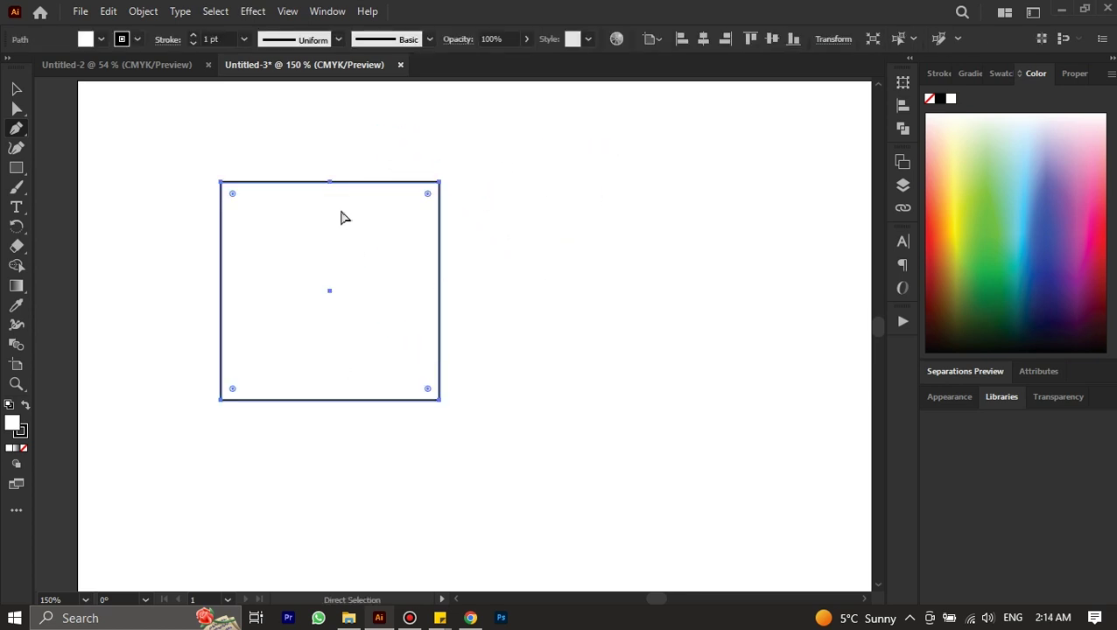
pyautogui.click(439, 284)
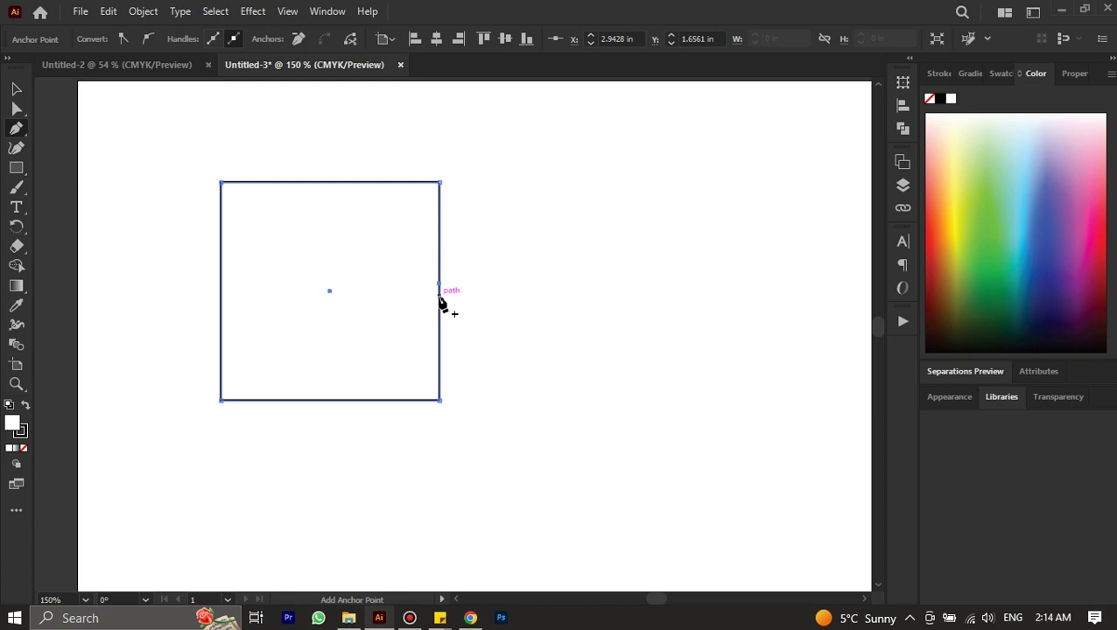
pyautogui.hotkey('ctrl', 'z')
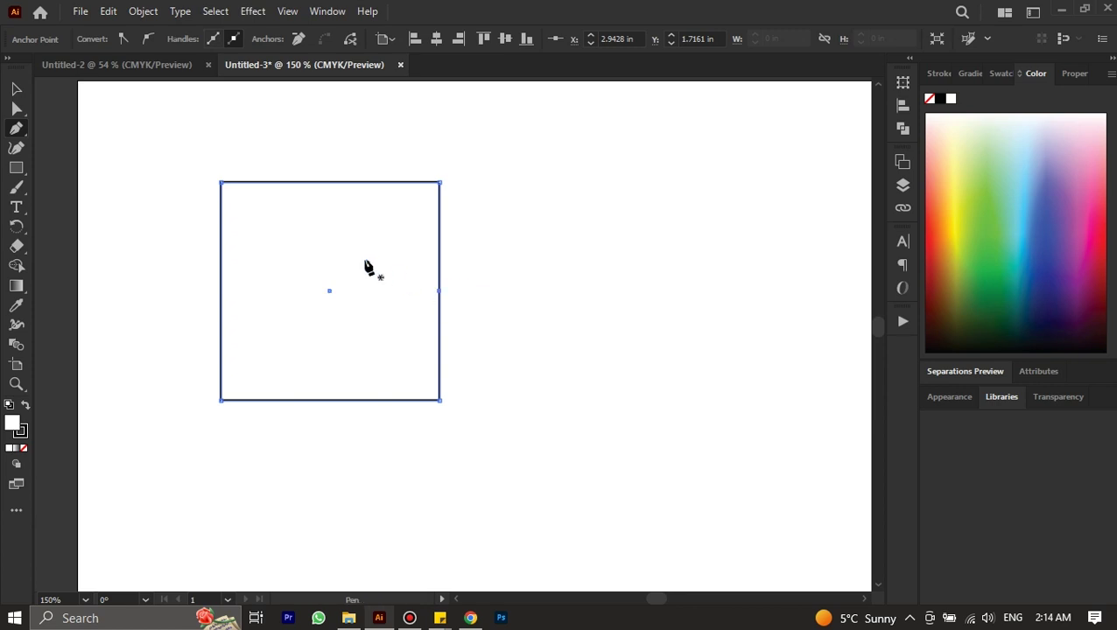
# Drag the rectangle's right-edge anchor out to the right with Direct Selection, forming a pointed pentagon.
pyautogui.click(16, 109)
pyautogui.moveTo(439, 292); pyautogui.dragTo(661, 292)
pyautogui.click(555, 387)
pyautogui.scroll(-2, 554, 389)
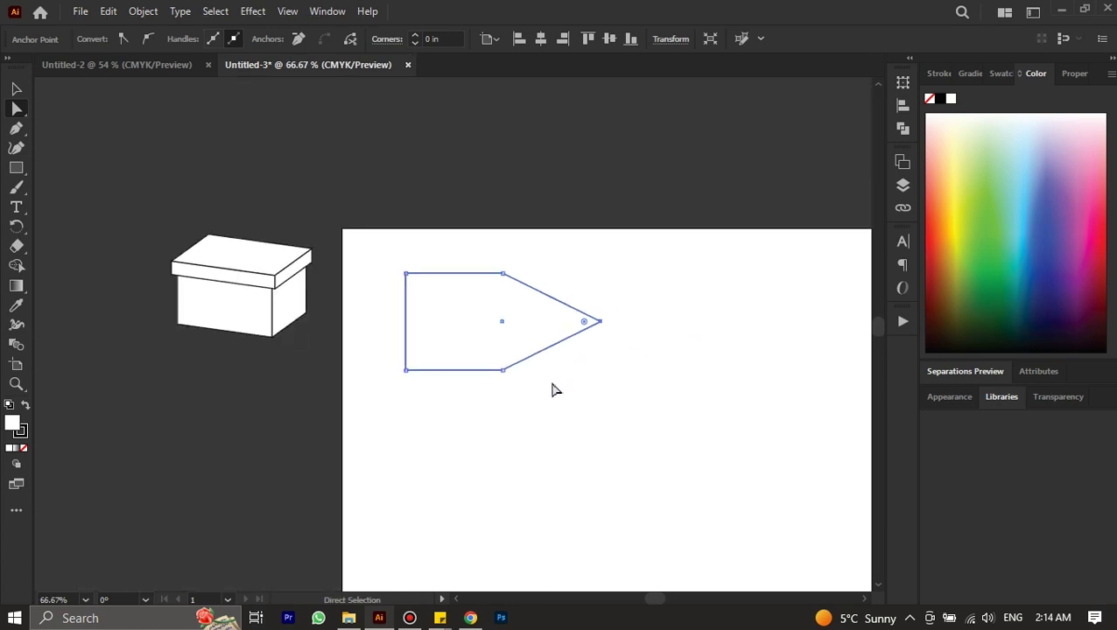
pyautogui.hscroll(2, 538, 376)
pyautogui.moveTo(451, 326); pyautogui.dragTo(477, 410)
pyautogui.scroll(-2, 483, 402)
pyautogui.hscroll(1, 488, 395)
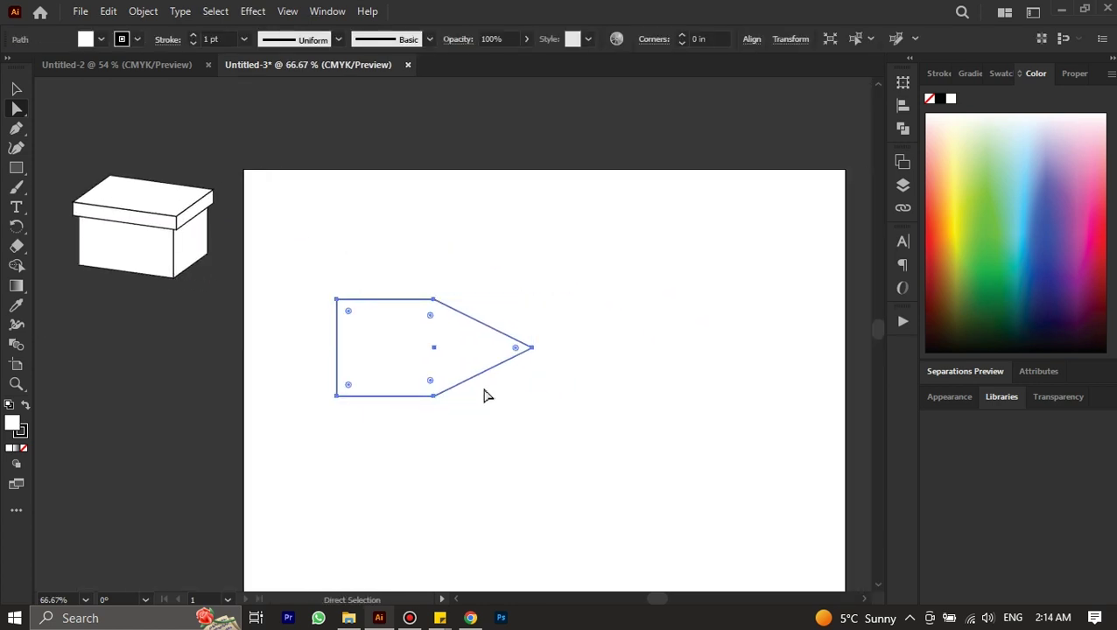
pyautogui.click(533, 348)
pyautogui.click(16, 129)
# Draw an upright ellipse on the artboard.
pyautogui.click(69, 149)
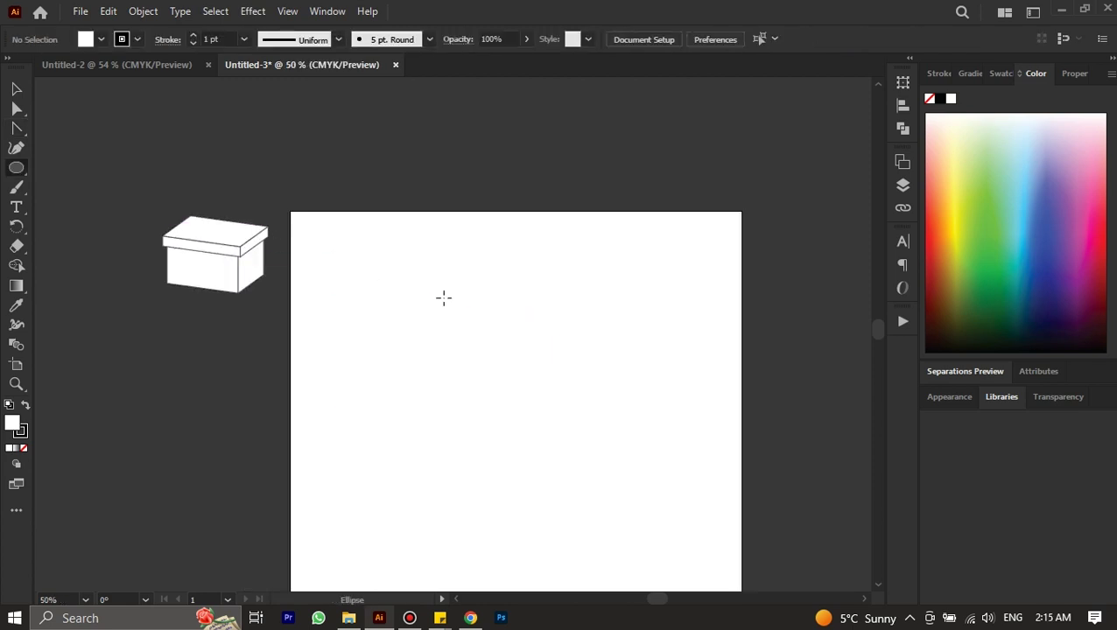
pyautogui.click(514, 297)
pyautogui.click(598, 340)
pyautogui.moveTo(495, 324); pyautogui.dragTo(397, 460)
# Lower the ellipse's left and right anchors to reshape it into an egg.
pyautogui.scroll(1, 457, 427)
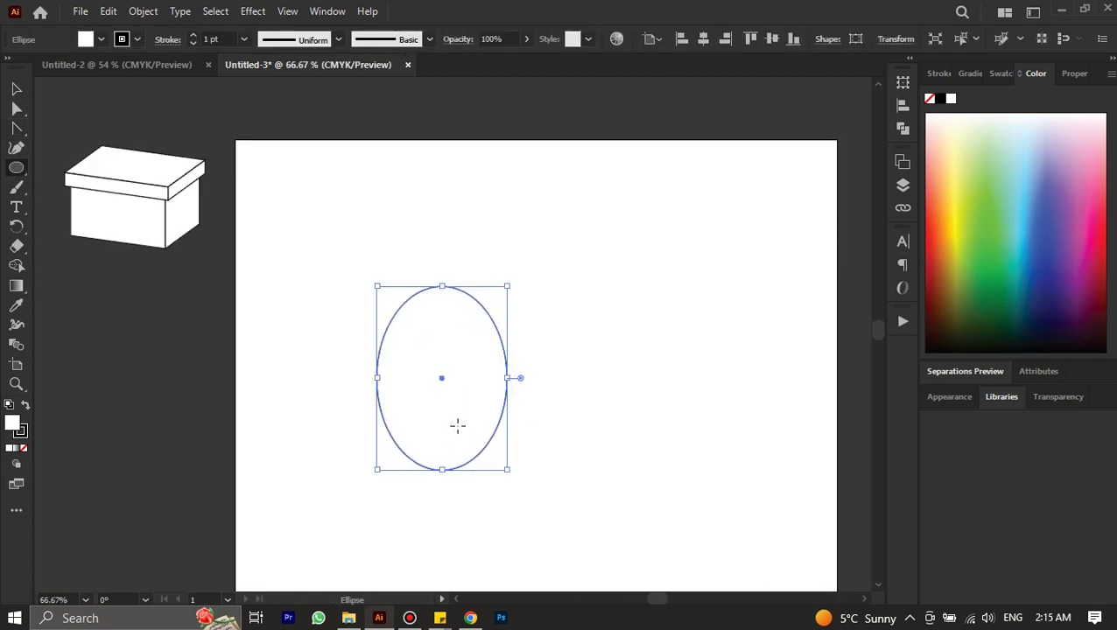
pyautogui.moveTo(16, 109); pyautogui.dragTo(105, 109)
pyautogui.click(636, 414)
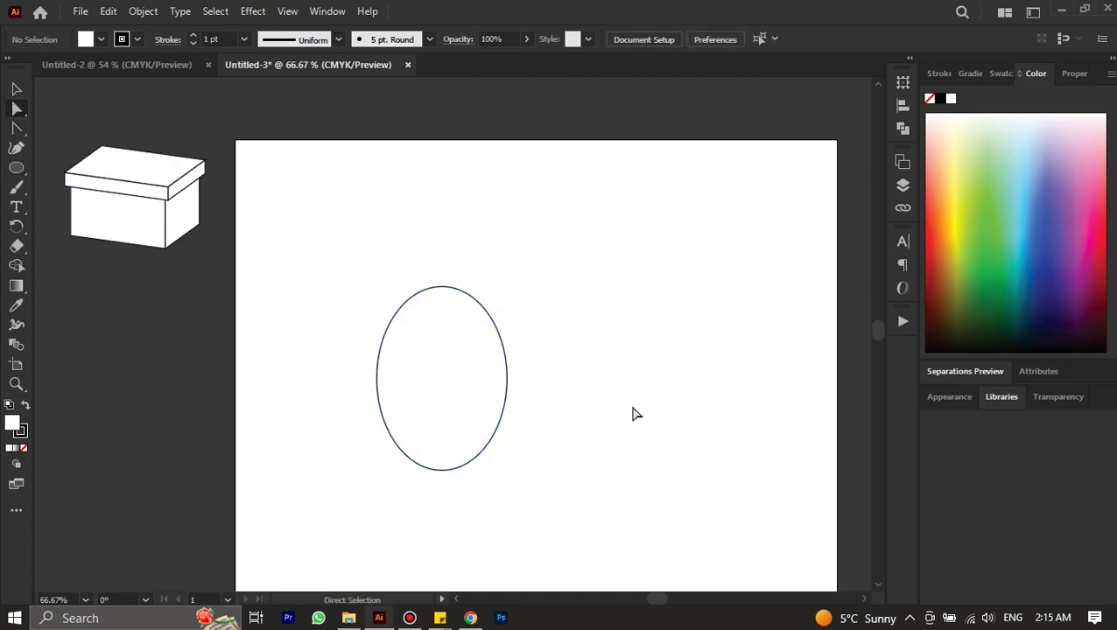
pyautogui.moveTo(630, 404); pyautogui.dragTo(326, 357)
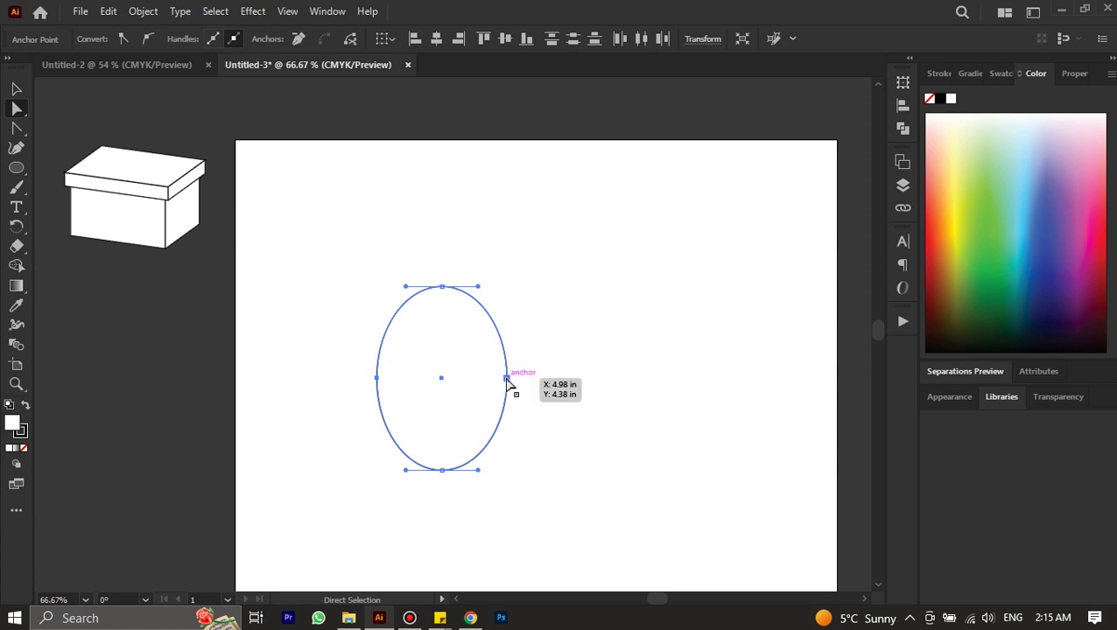
pyautogui.moveTo(507, 379); pyautogui.dragTo(511, 406)
pyautogui.click(561, 374)
# Select the whole egg outline and scale it down to a smaller size.
pyautogui.scroll(1, 508, 395)
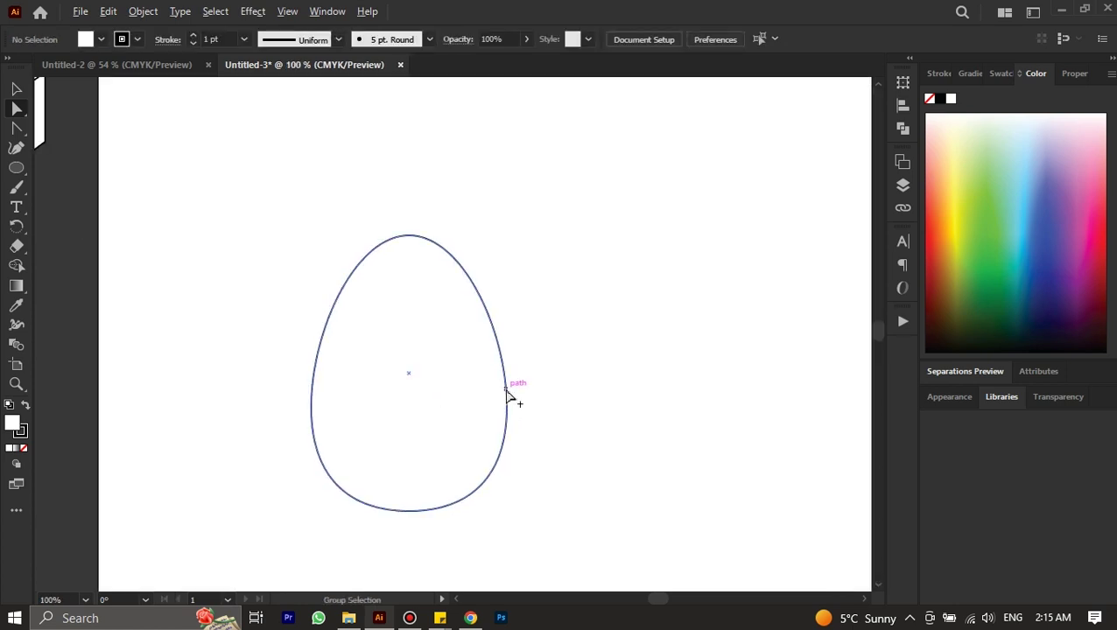
pyautogui.hscroll(1, 506, 396)
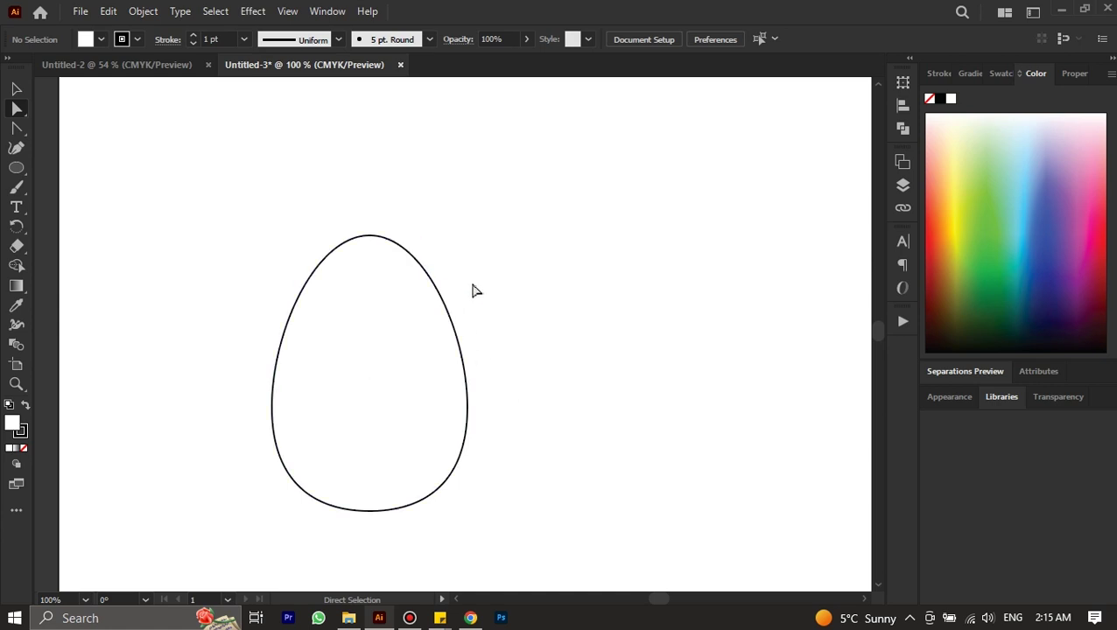
pyautogui.moveTo(543, 524); pyautogui.dragTo(194, 170)
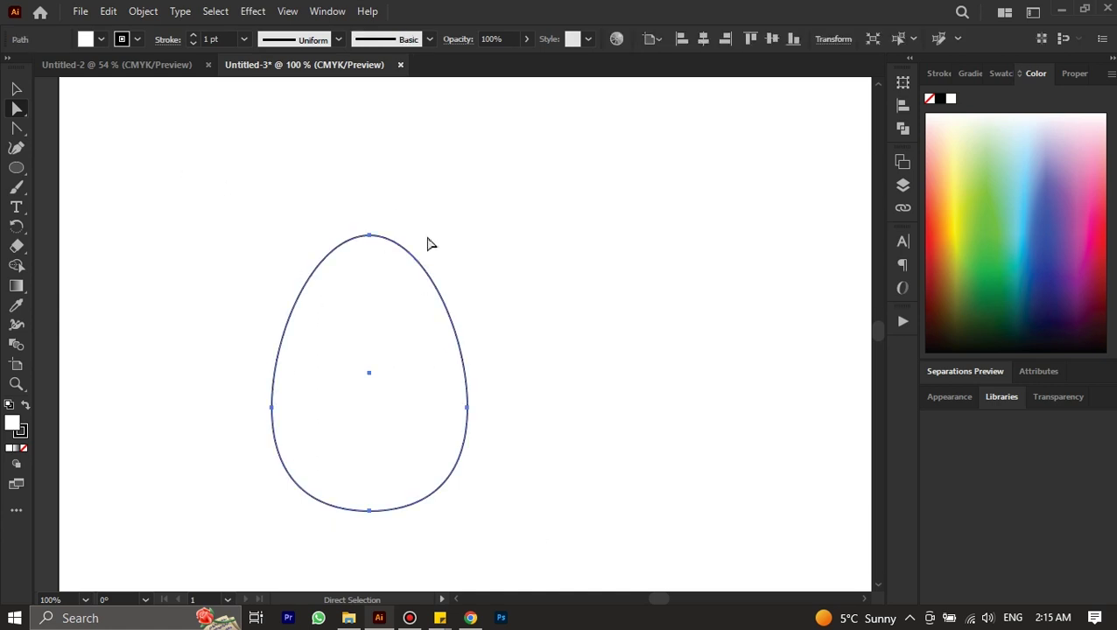
pyautogui.press('ctrl')
pyautogui.moveTo(467, 236); pyautogui.dragTo(234, 343)
pyautogui.scroll(-3, 374, 379)
# Draw a tall ellipse and lengthen its top anchor's right handle.
pyautogui.click(16, 167)
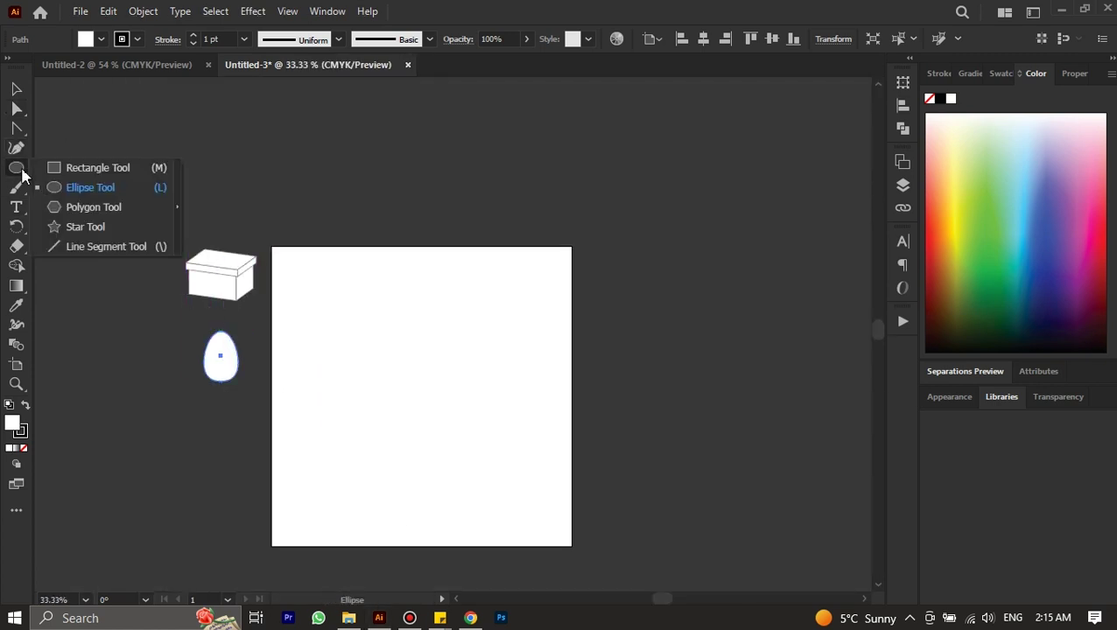
pyautogui.moveTo(438, 318); pyautogui.dragTo(309, 492)
pyautogui.scroll(2, 362, 437)
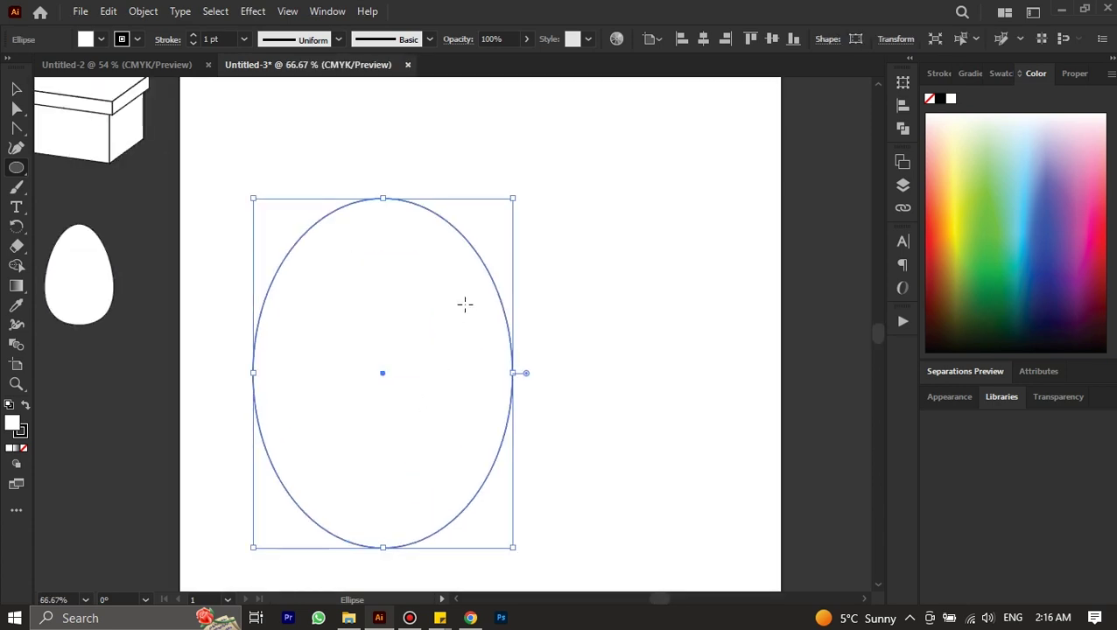
pyautogui.click(15, 108)
pyautogui.click(382, 200)
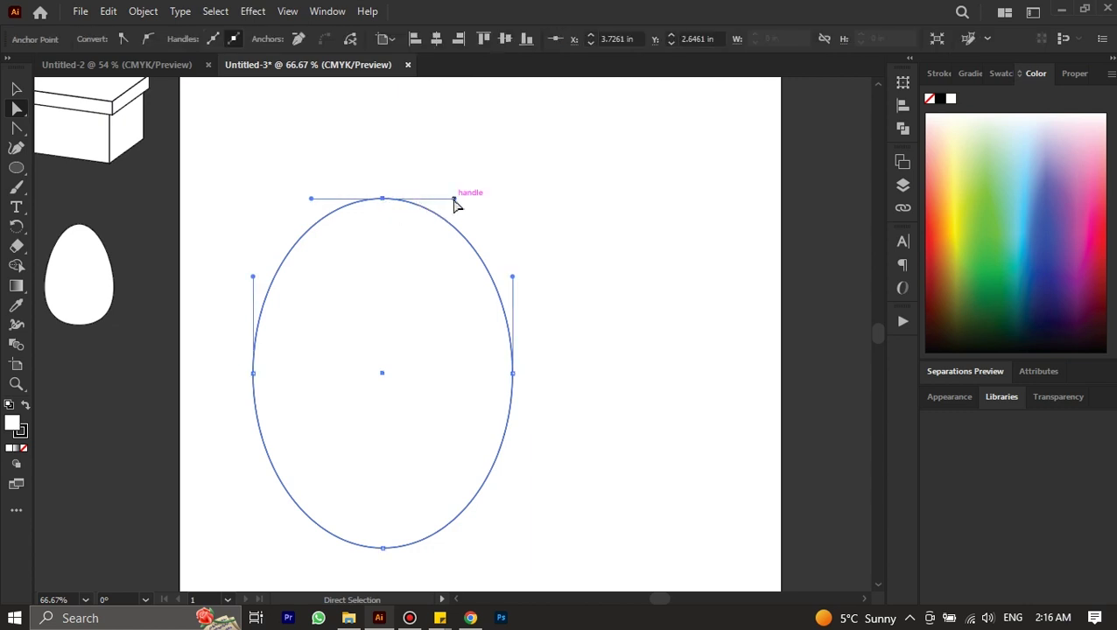
pyautogui.moveTo(454, 200); pyautogui.dragTo(480, 201)
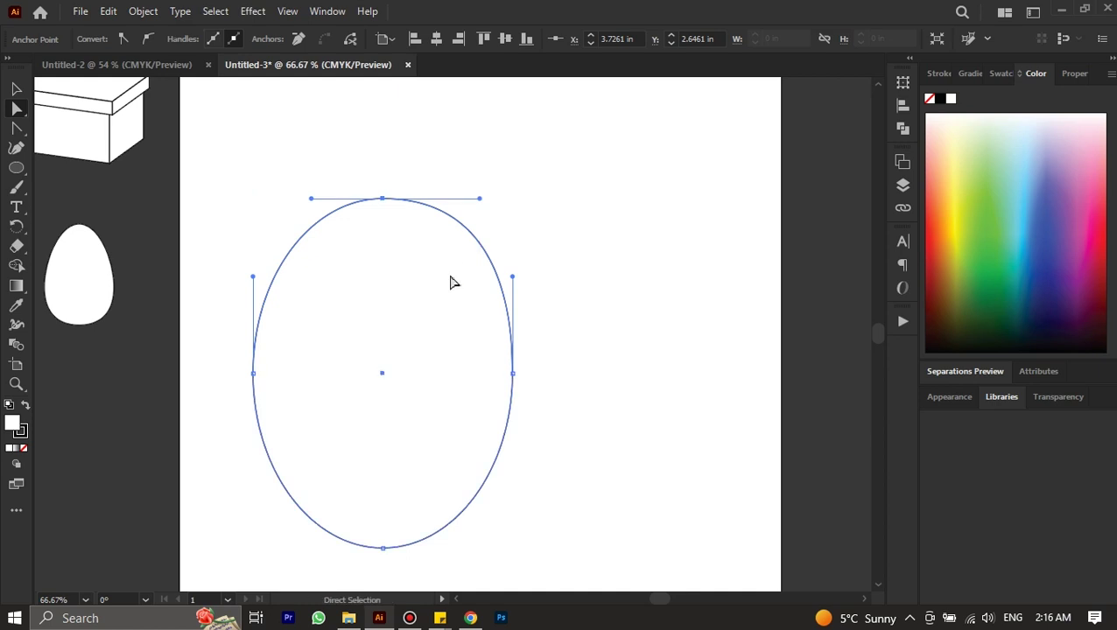
# Pull the ellipse's right anchor inward and adjust its handles into a smooth bean curve.
pyautogui.click(513, 374)
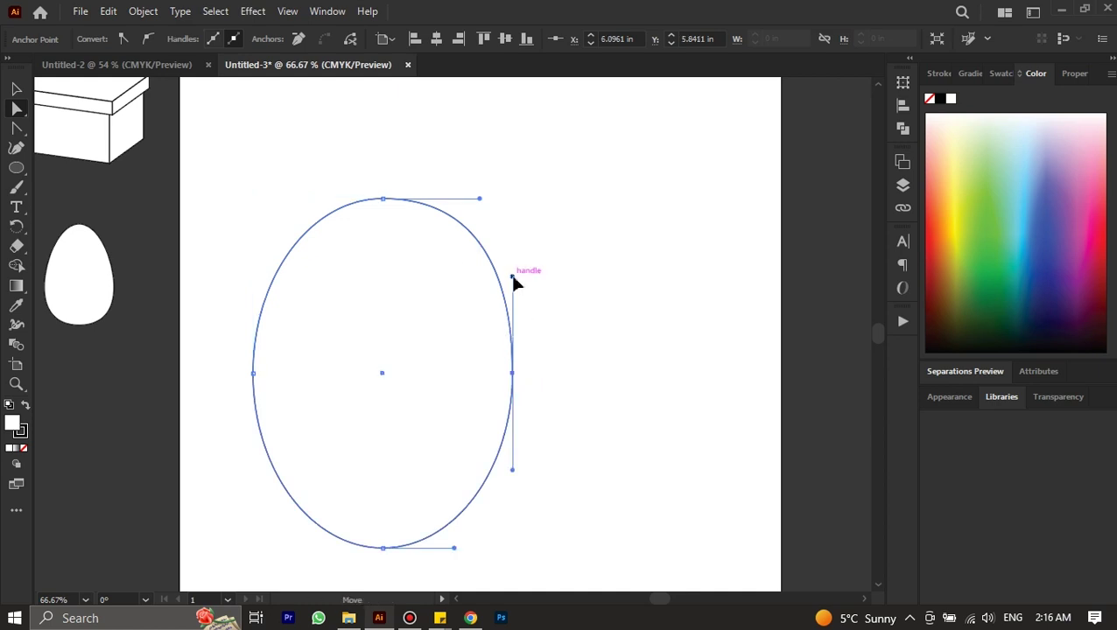
pyautogui.moveTo(513, 277); pyautogui.dragTo(556, 298)
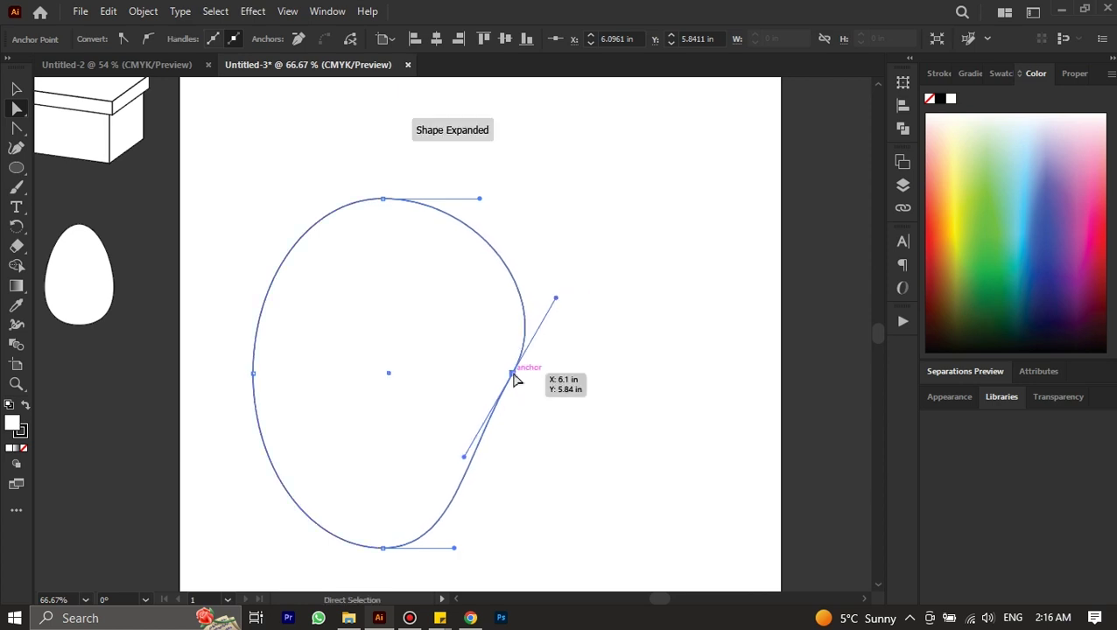
pyautogui.click(513, 373)
pyautogui.moveTo(516, 378); pyautogui.dragTo(454, 371)
pyautogui.moveTo(493, 294); pyautogui.dragTo(505, 310)
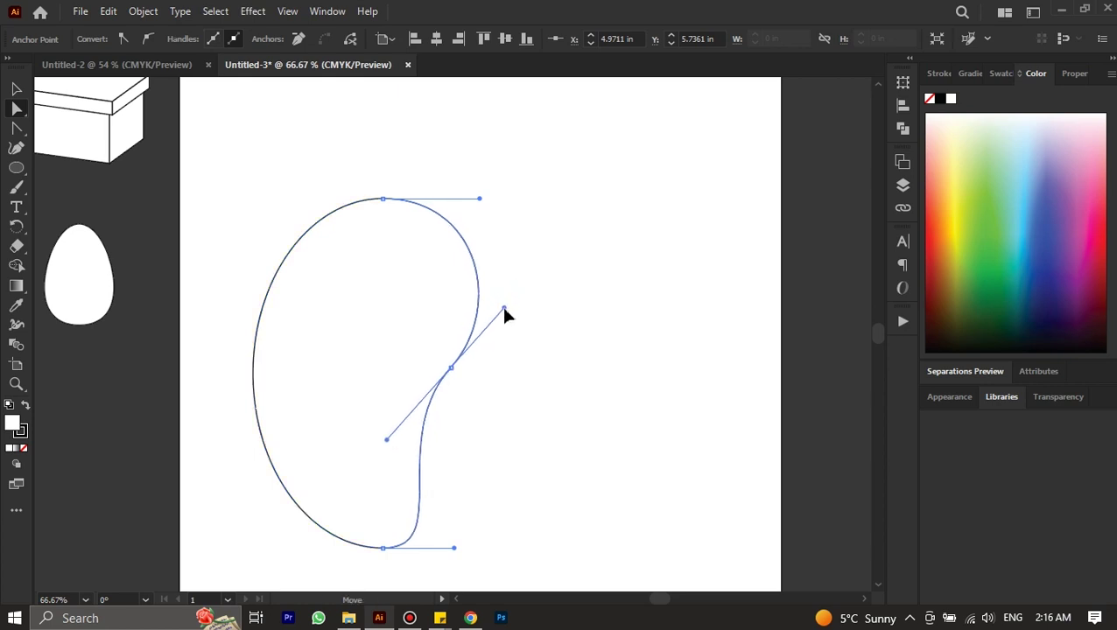
pyautogui.click(485, 405)
pyautogui.click(369, 350)
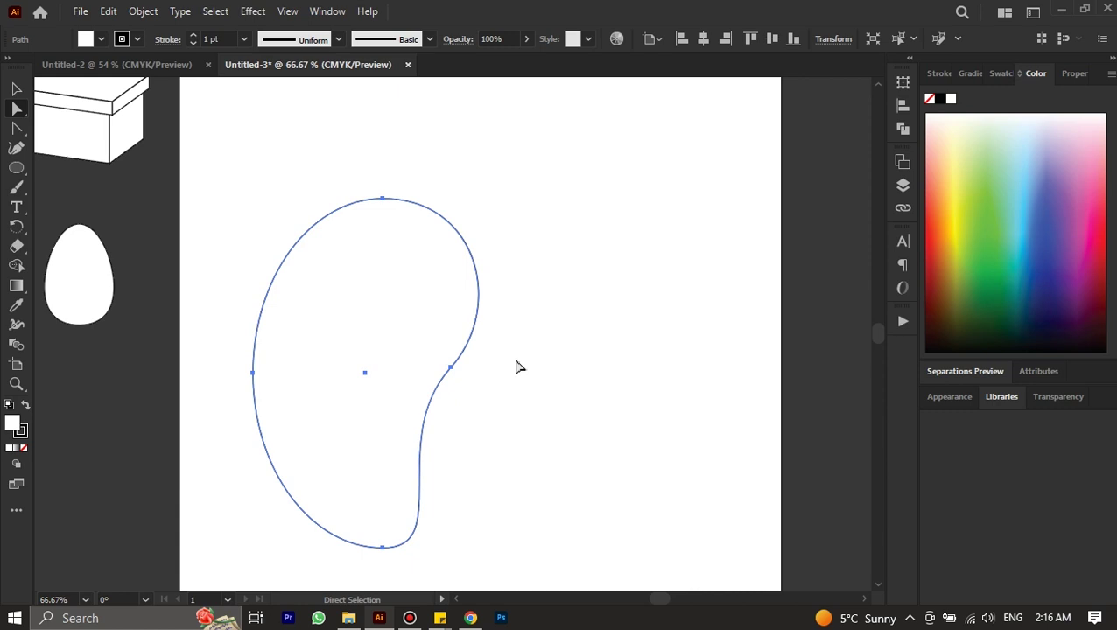
# Draw a small narrow ellipse and make its top and bottom points sharp to form a leaf.
pyautogui.click(17, 168)
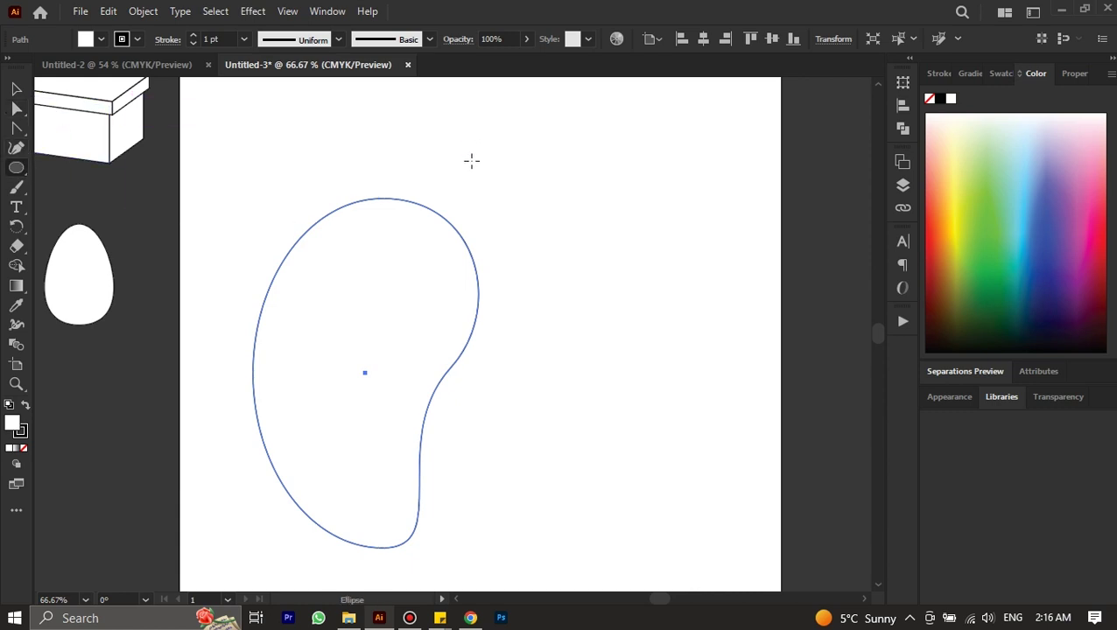
pyautogui.hscroll(4, 449, 237)
pyautogui.scroll(1, 535, 189)
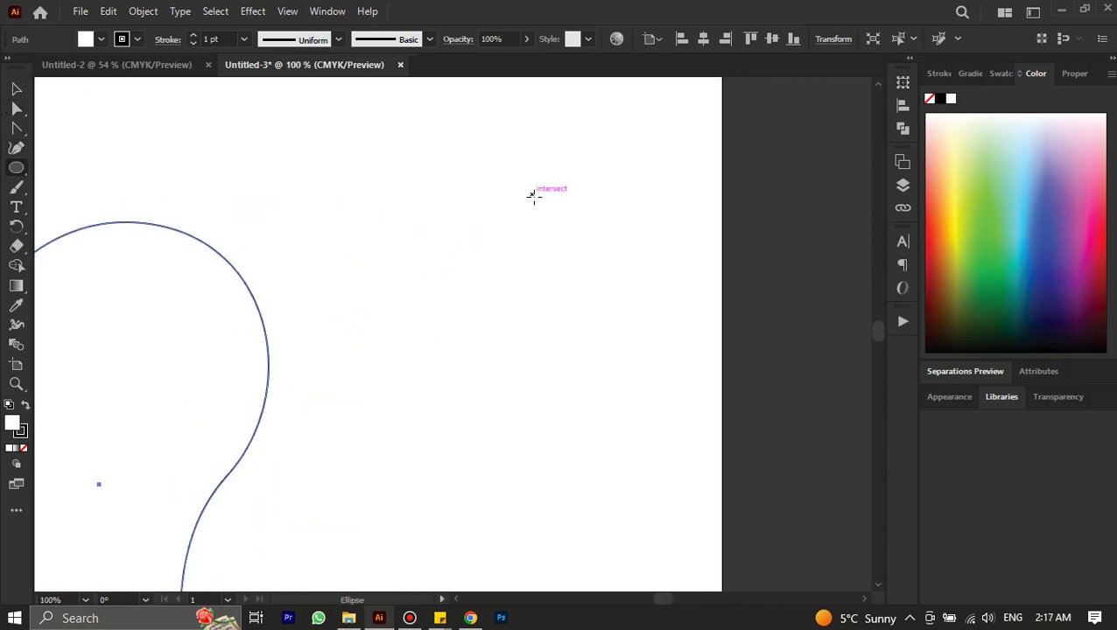
pyautogui.moveTo(532, 194); pyautogui.dragTo(479, 306)
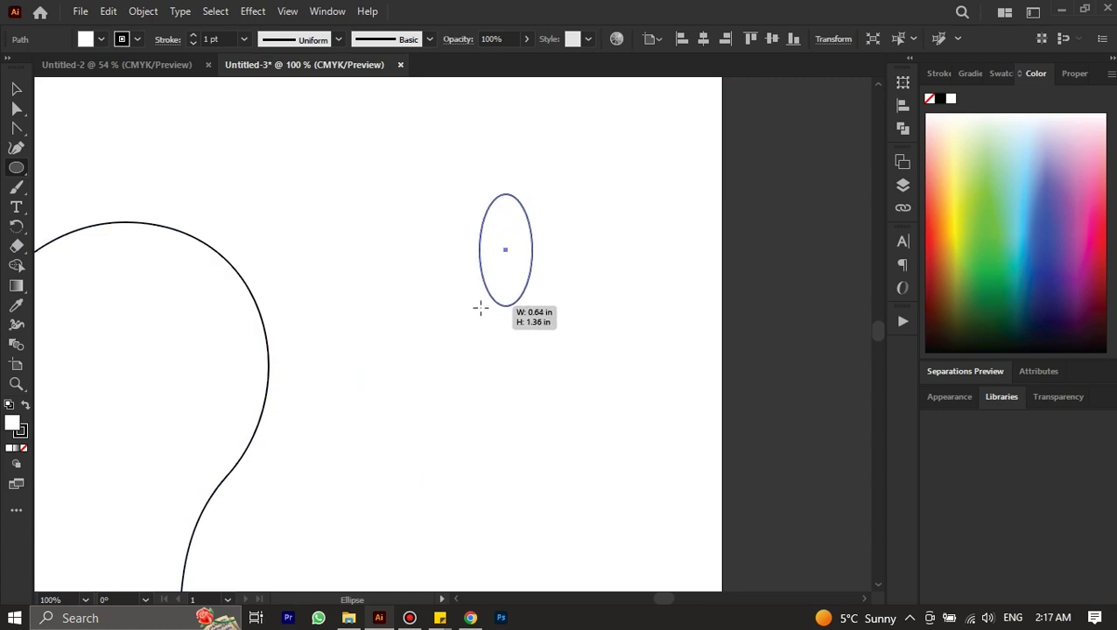
pyautogui.click(18, 130)
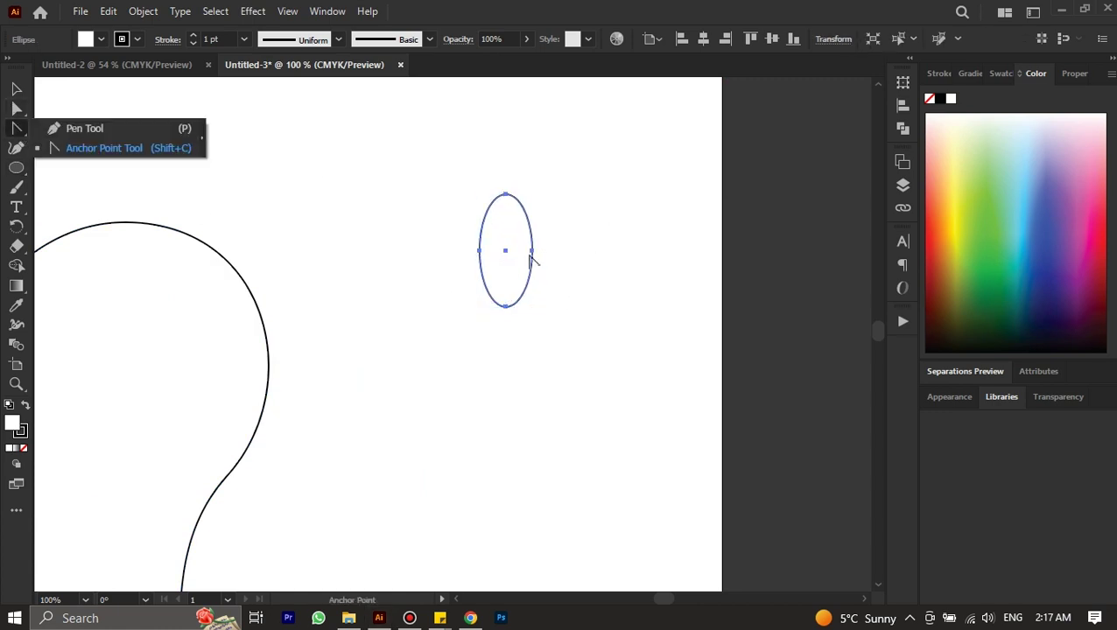
pyautogui.click(506, 306)
pyautogui.click(506, 194)
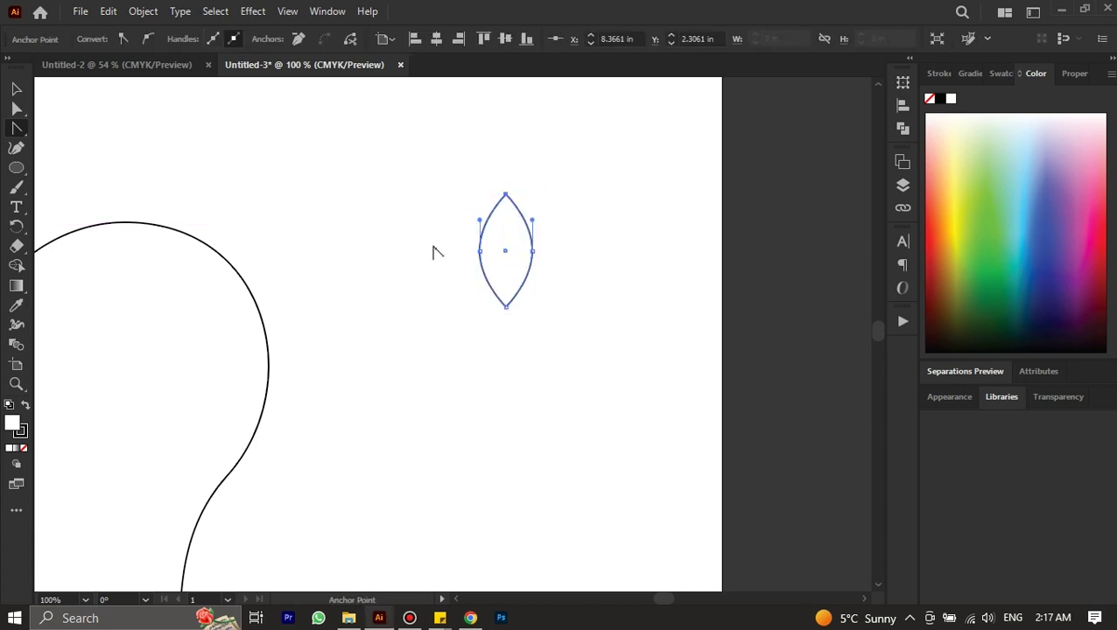
# Tilt the leaf slightly and move it onto the top of the mango.
pyautogui.click(16, 107)
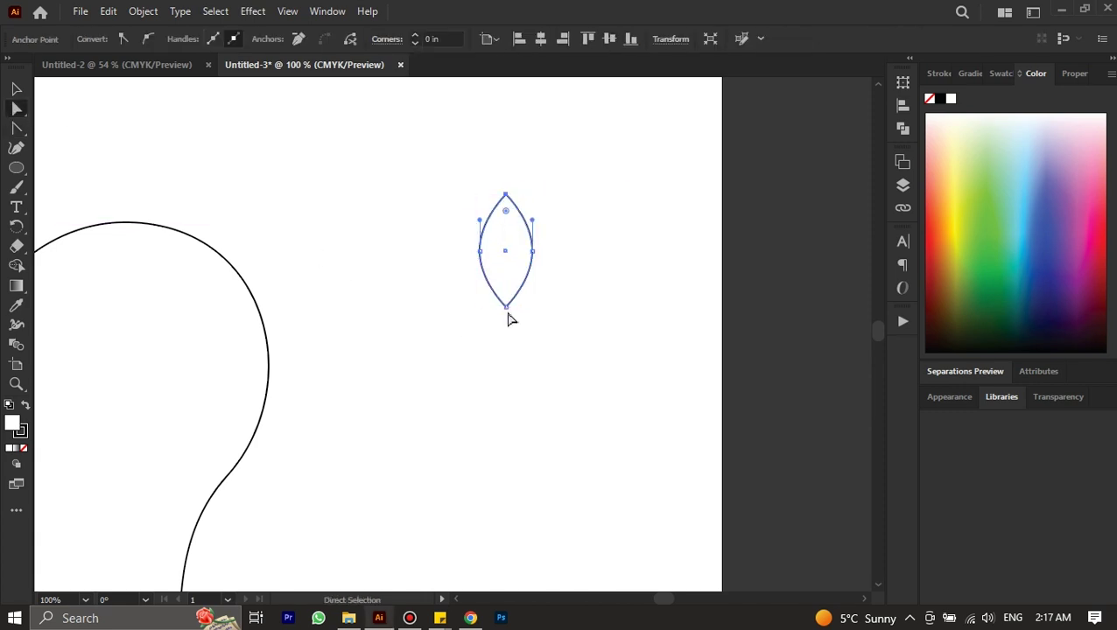
pyautogui.press('v')
pyautogui.moveTo(512, 317); pyautogui.dragTo(528, 315)
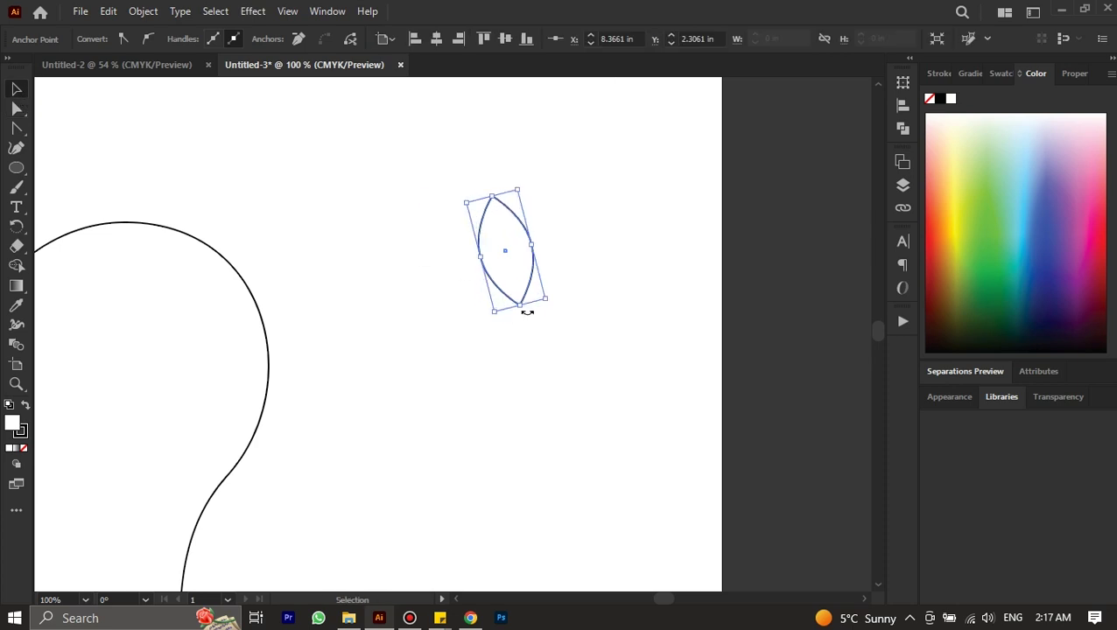
pyautogui.moveTo(499, 250); pyautogui.dragTo(167, 260)
# Select the mango with its leaf, move it off the artboard and shrink it below the egg.
pyautogui.press('a')
pyautogui.hotkey('ctrl', '-')
pyautogui.hotkey('ctrl', '-')
pyautogui.hotkey('ctrl', '-')
pyautogui.hscroll(-3, 201, 289)
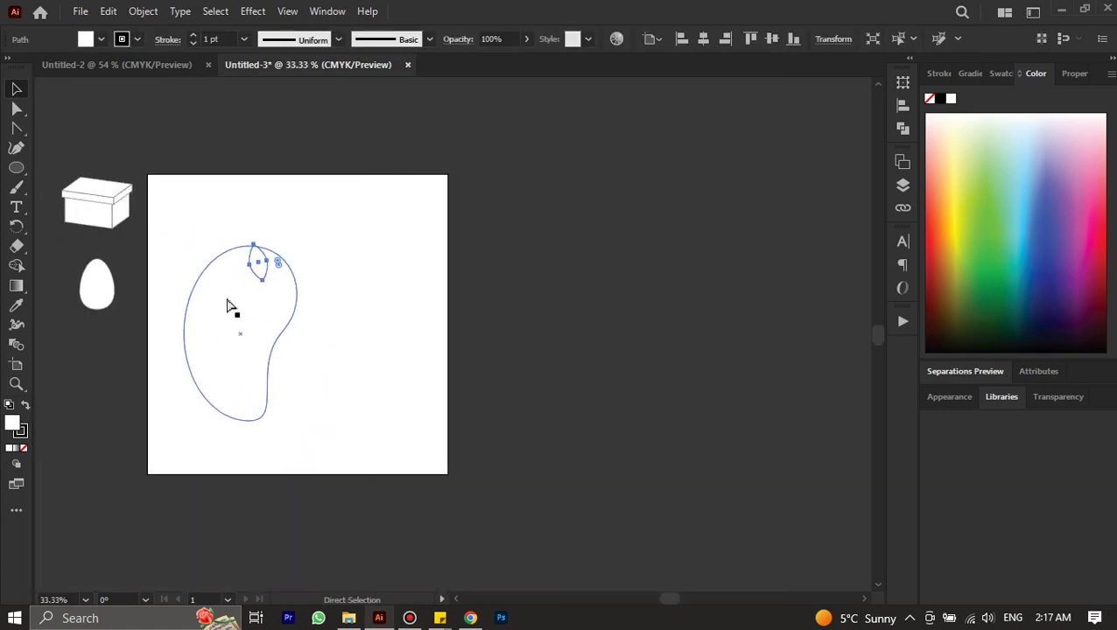
pyautogui.hotkey('ctrl', 'shift', 'a')
pyautogui.press('v')
pyautogui.hotkey('ctrl', '+')
pyautogui.hscroll(-1, 289, 313)
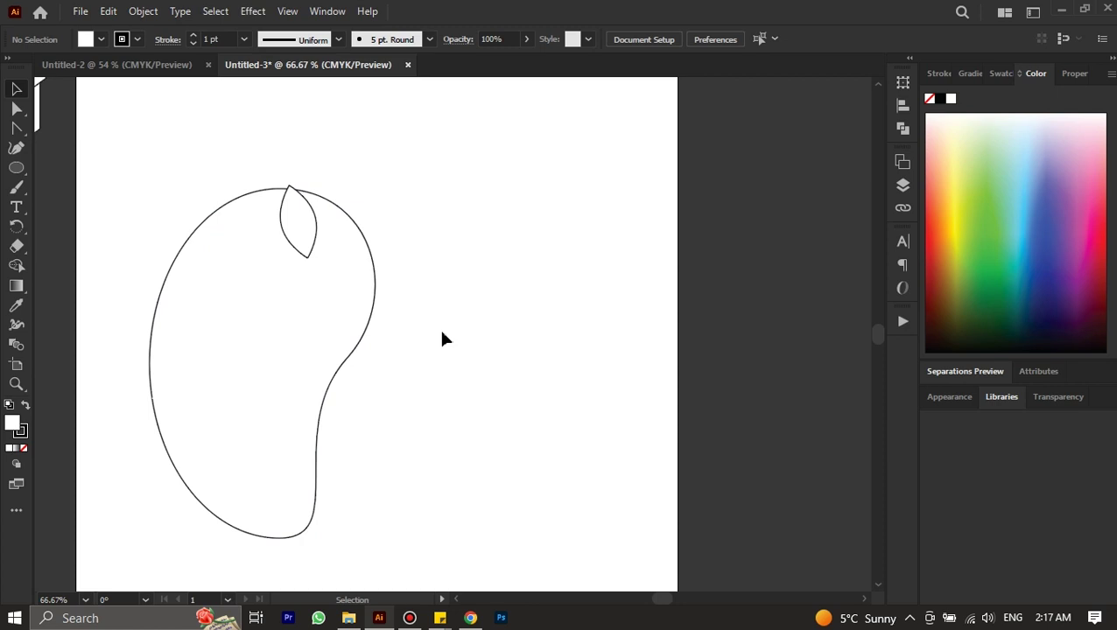
pyautogui.scroll(-2, 448, 194)
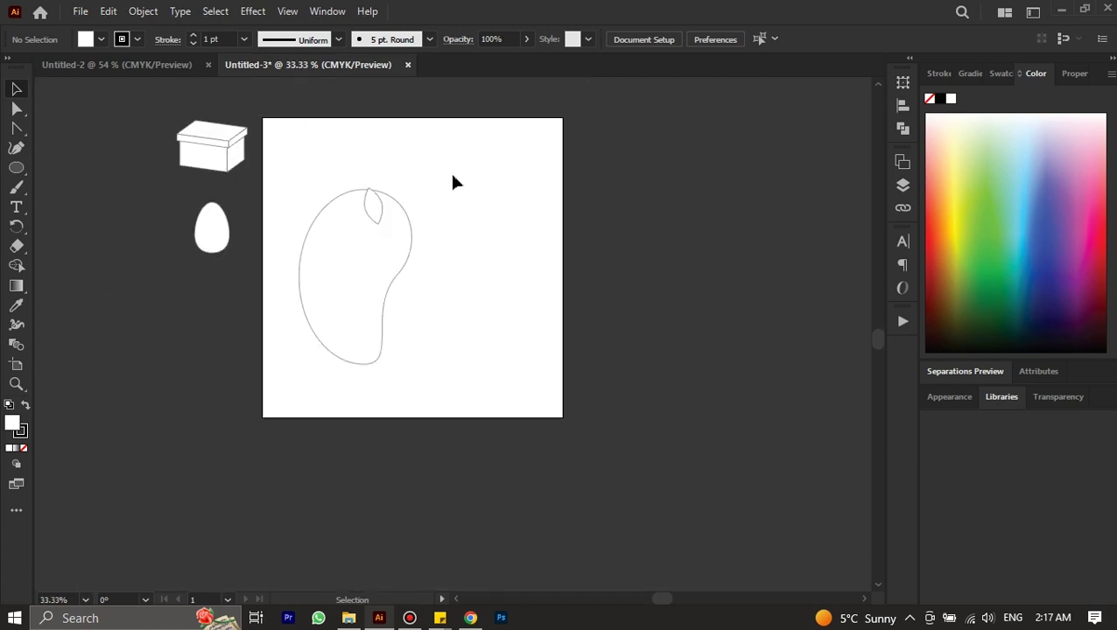
pyautogui.moveTo(452, 178); pyautogui.dragTo(298, 386)
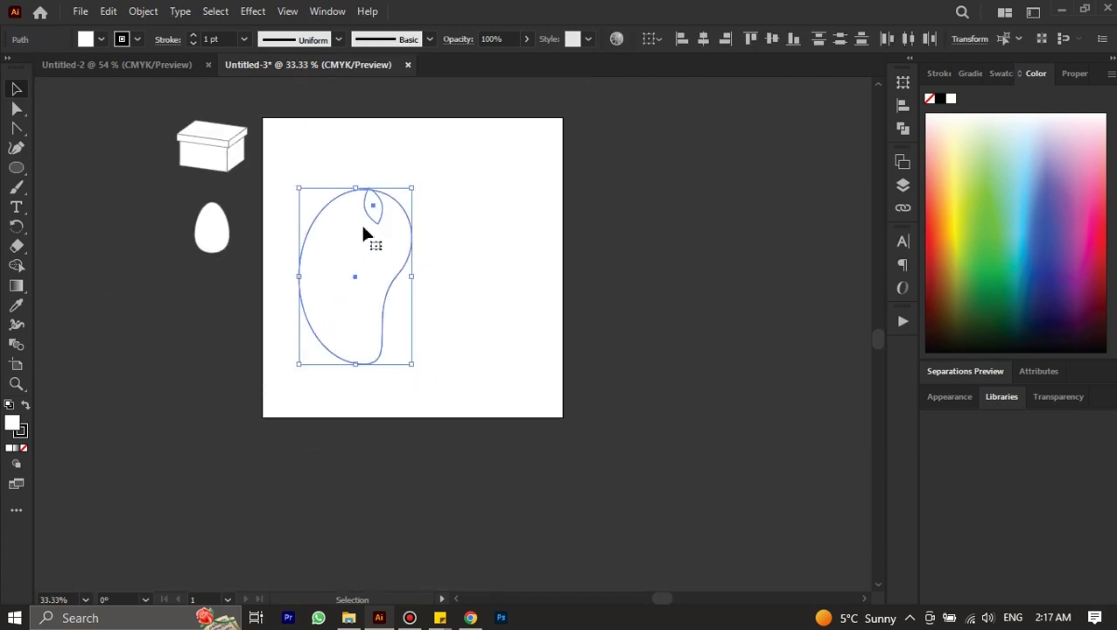
pyautogui.moveTo(348, 198); pyautogui.dragTo(172, 311)
pyautogui.moveTo(236, 478); pyautogui.dragTo(205, 368)
# Move the shrunken mango onto the artboard.
pyautogui.press('a')
pyautogui.hscroll(1, 341, 368)
pyautogui.hscroll(2, 342, 368)
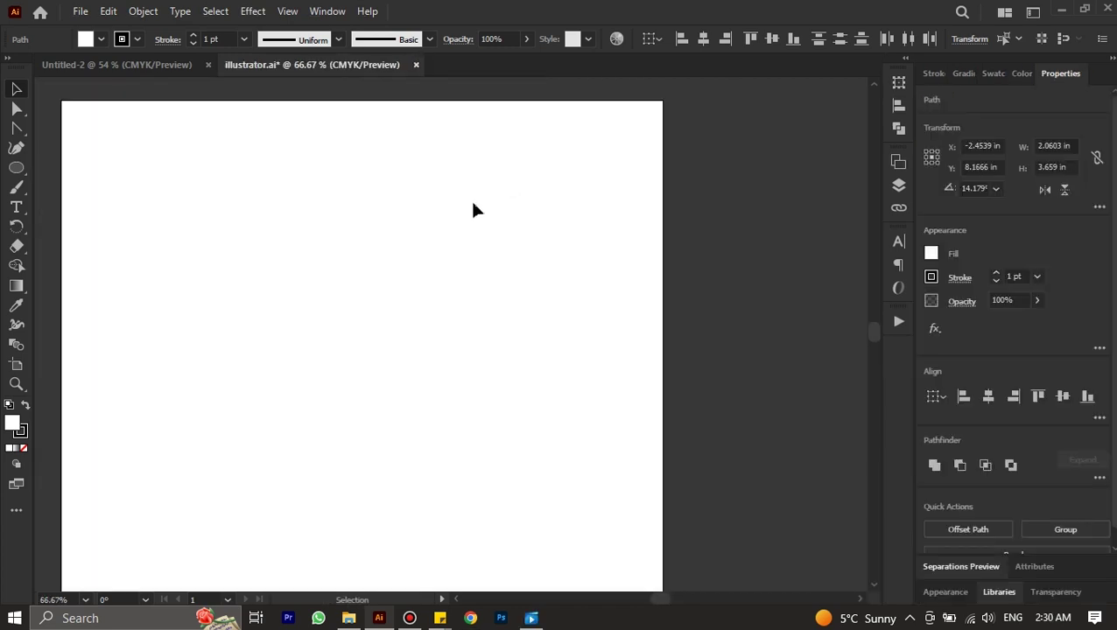
pyautogui.scroll(-1, 473, 210)
pyautogui.hotkey('ctrl', '-')
pyautogui.hotkey('ctrl', '-')
pyautogui.moveTo(224, 350); pyautogui.dragTo(401, 304)
# Move the egg above the mango and the box to the artboard's upper right, then deselect.
pyautogui.moveTo(238, 245); pyautogui.dragTo(355, 230)
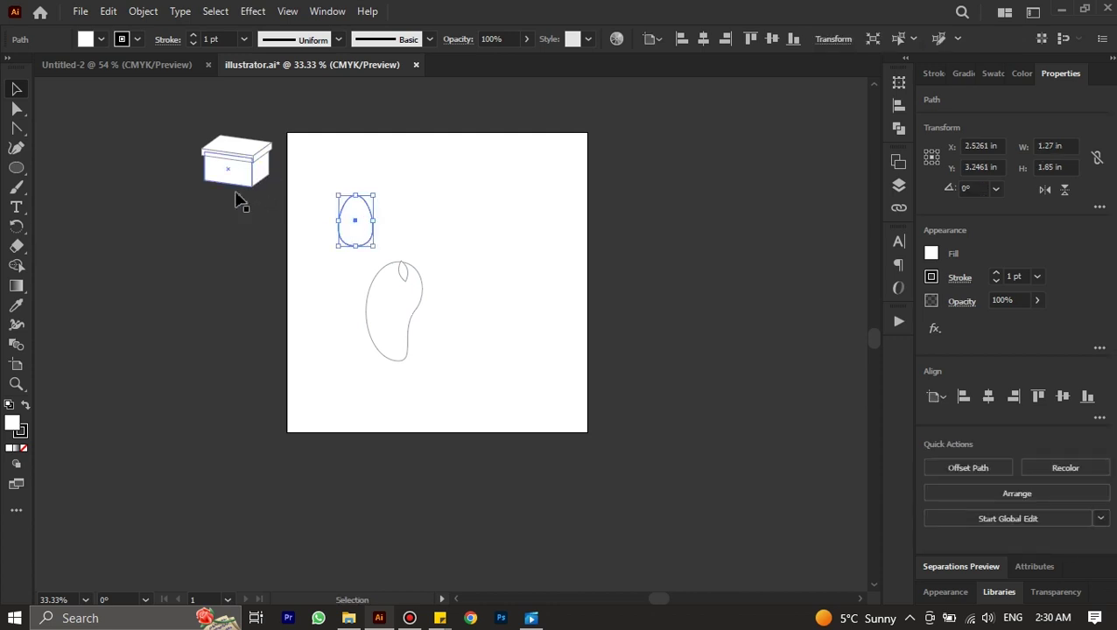
pyautogui.moveTo(254, 175); pyautogui.dragTo(461, 200)
pyautogui.scroll(1, 452, 241)
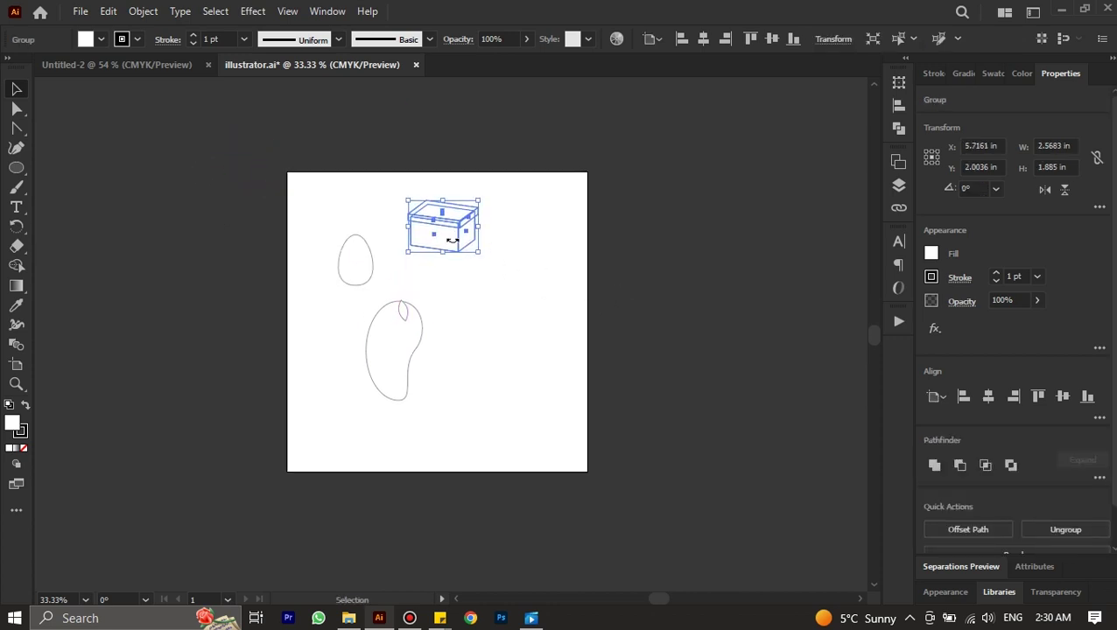
pyautogui.scroll(3, 443, 272)
pyautogui.scroll(-4, 443, 272)
pyautogui.scroll(1, 443, 271)
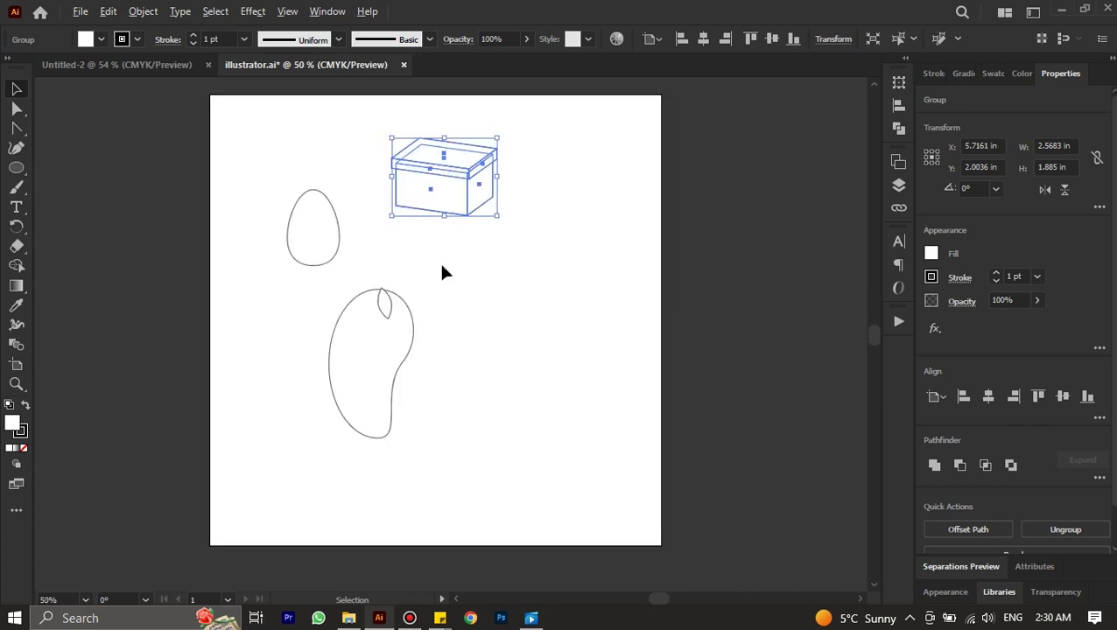
pyautogui.scroll(1, 442, 267)
pyautogui.click(667, 261)
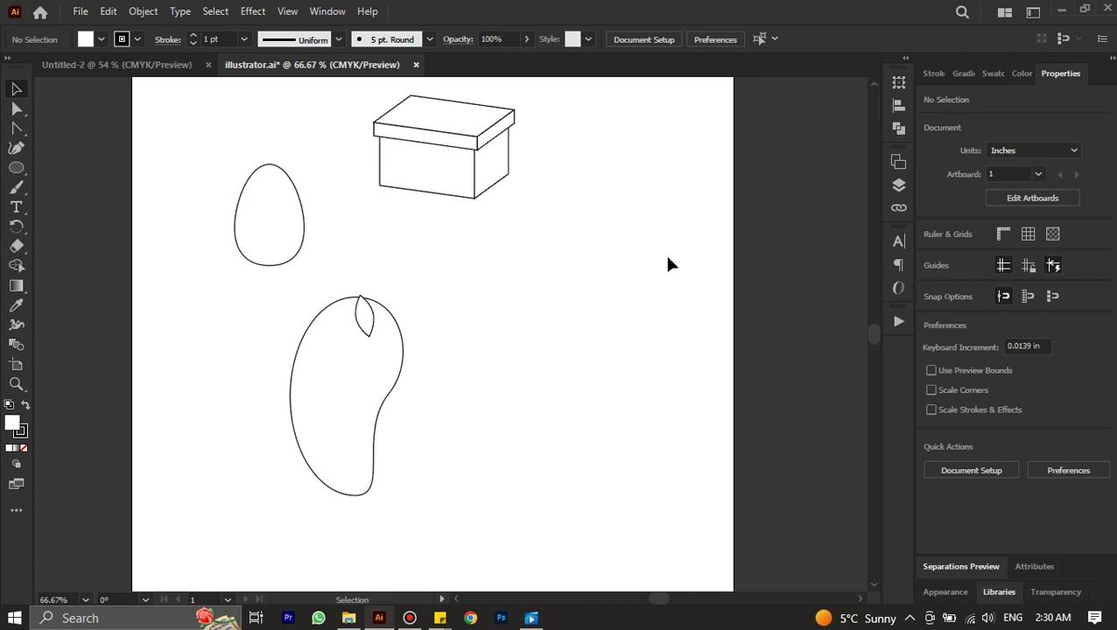